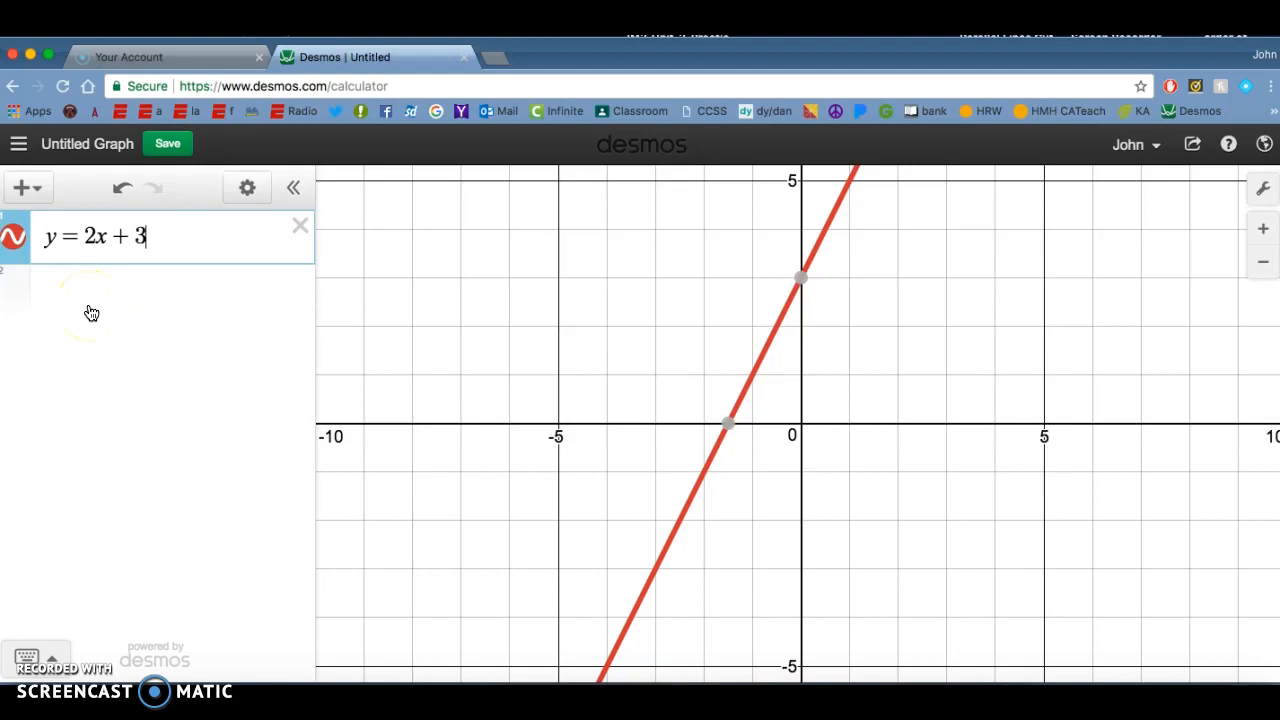
Step: Toggle the visibility of the y = 2x + 3 line off and on, leaving it shown
{"action": "left_click", "coordinate": [13, 243]}
{"action": "left_click", "coordinate": [13, 240]}
{"action": "left_click", "coordinate": [13, 241]}
{"action": "left_click", "coordinate": [13, 241]}
{"action": "left_click", "coordinate": [13, 241]}
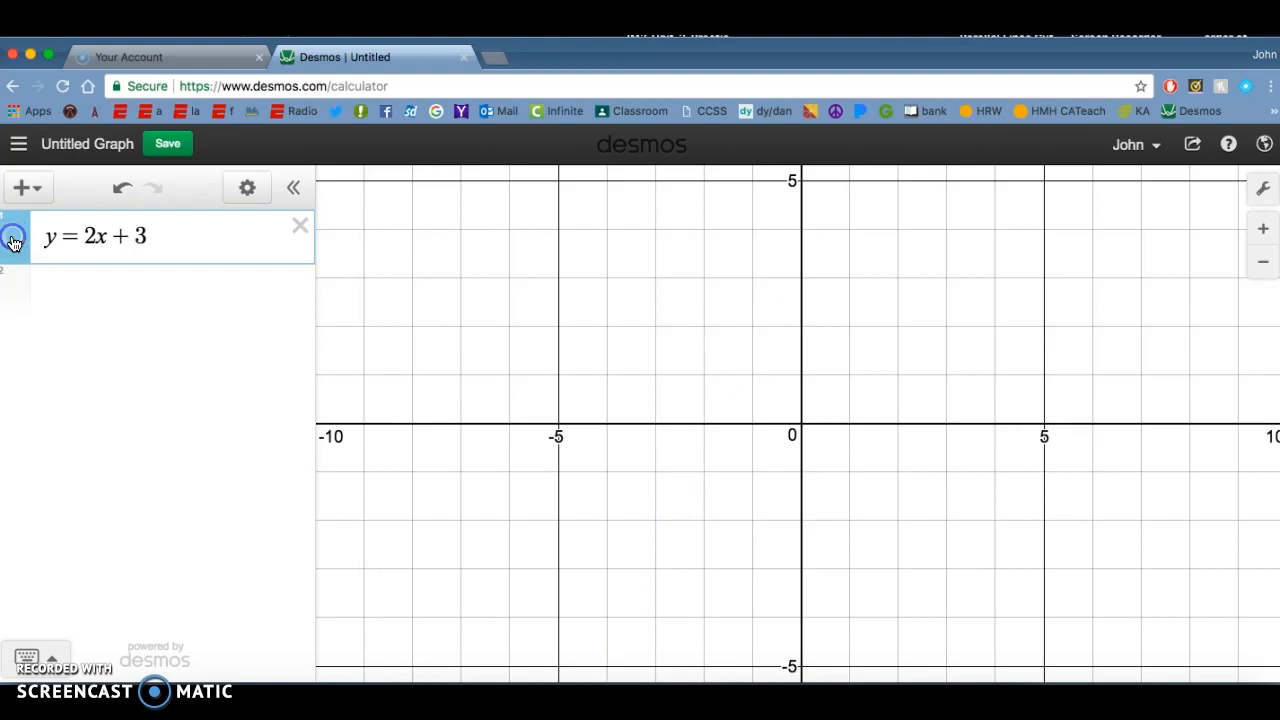
{"action": "left_click", "coordinate": [13, 241]}
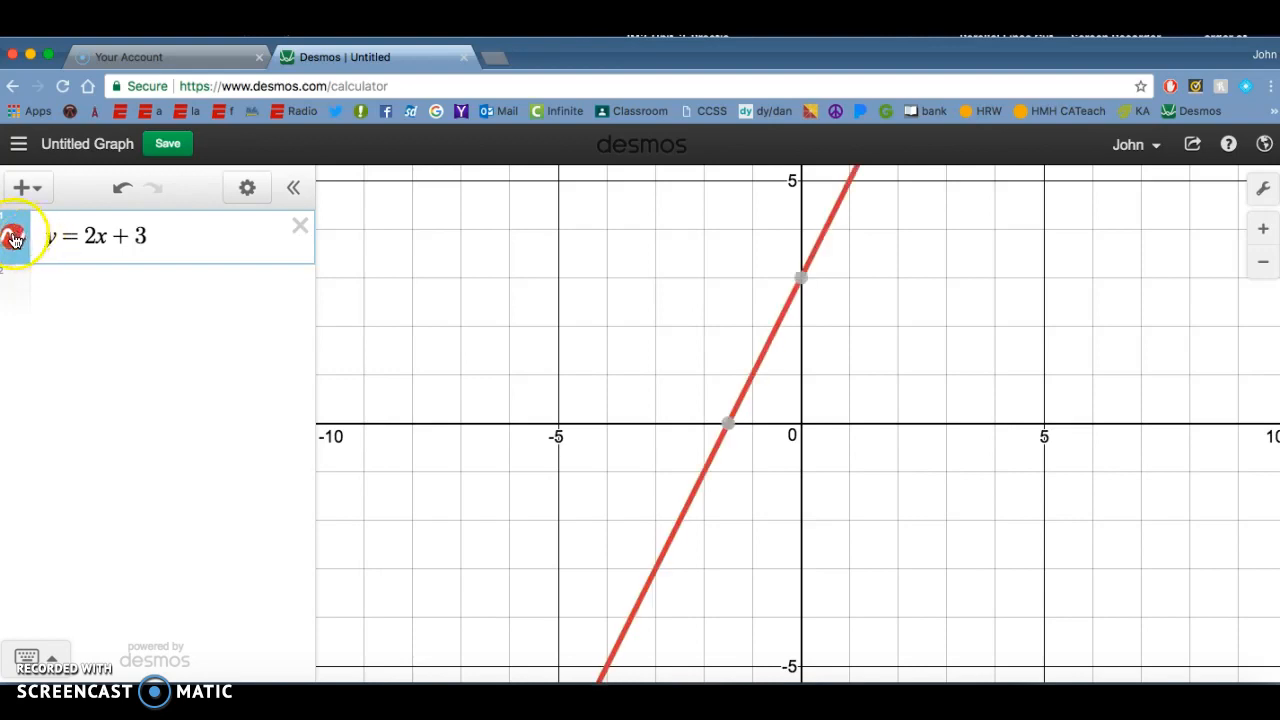
Step: Put the expression list in edit mode and try orange, purple and black for the y = 2x + 3 line
{"action": "left_click", "coordinate": [247, 190]}
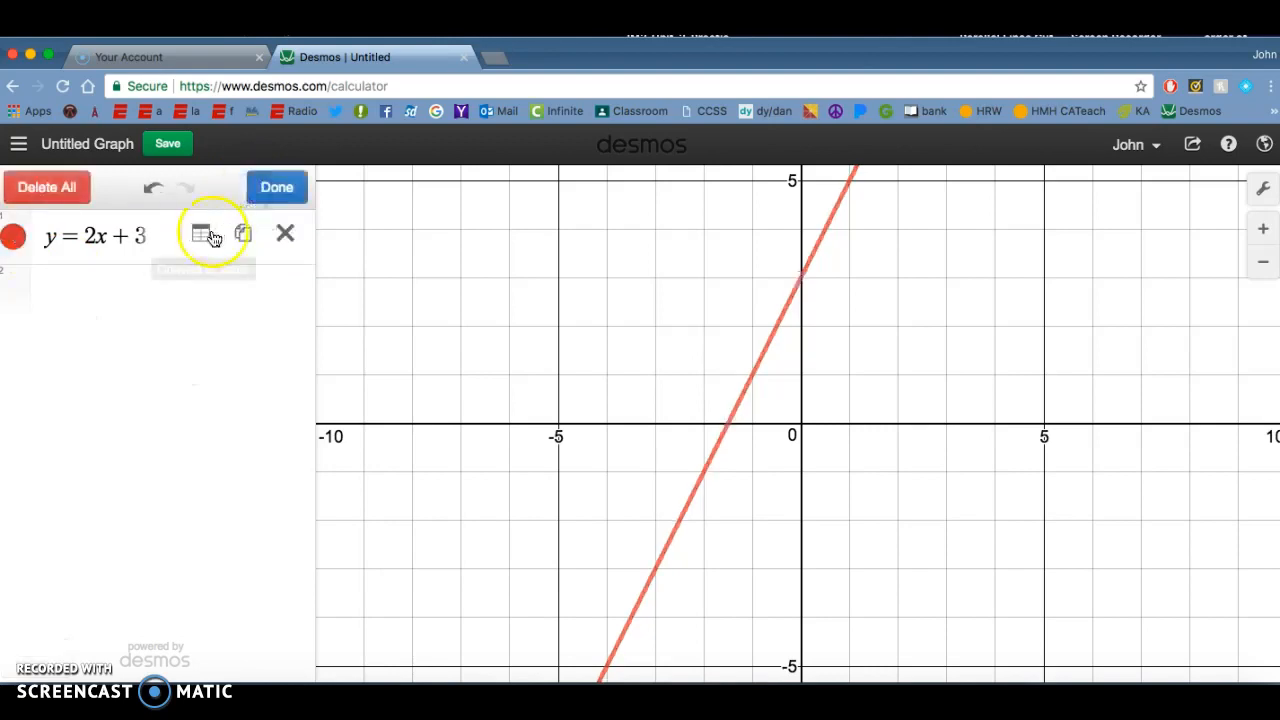
{"action": "left_click", "coordinate": [13, 237]}
{"action": "left_click", "coordinate": [55, 289]}
{"action": "left_click", "coordinate": [85, 289]}
{"action": "left_click", "coordinate": [114, 289]}
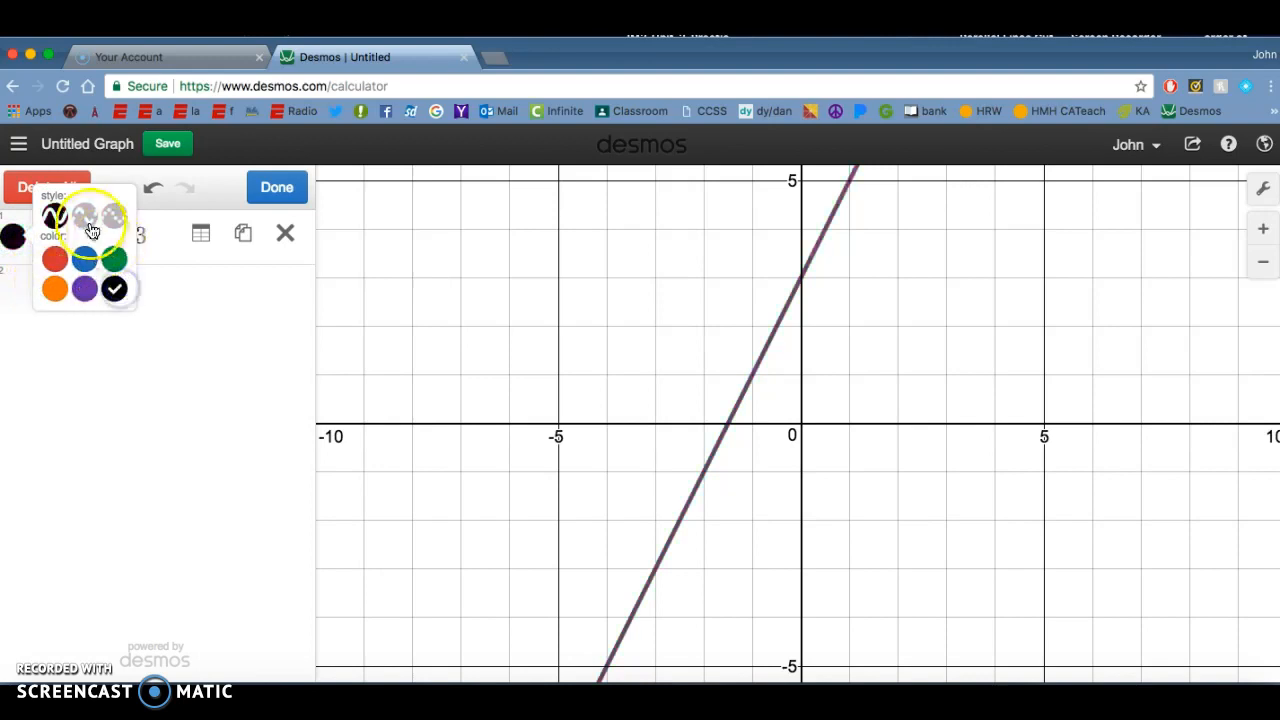
Step: Try the dashed and dotted styles on the line and return it to solid
{"action": "left_click", "coordinate": [85, 217]}
{"action": "left_click", "coordinate": [112, 217]}
{"action": "left_click", "coordinate": [55, 217]}
Step: Try blue for the line, set its colour back to red, and finish editing the list
{"action": "left_click", "coordinate": [85, 259]}
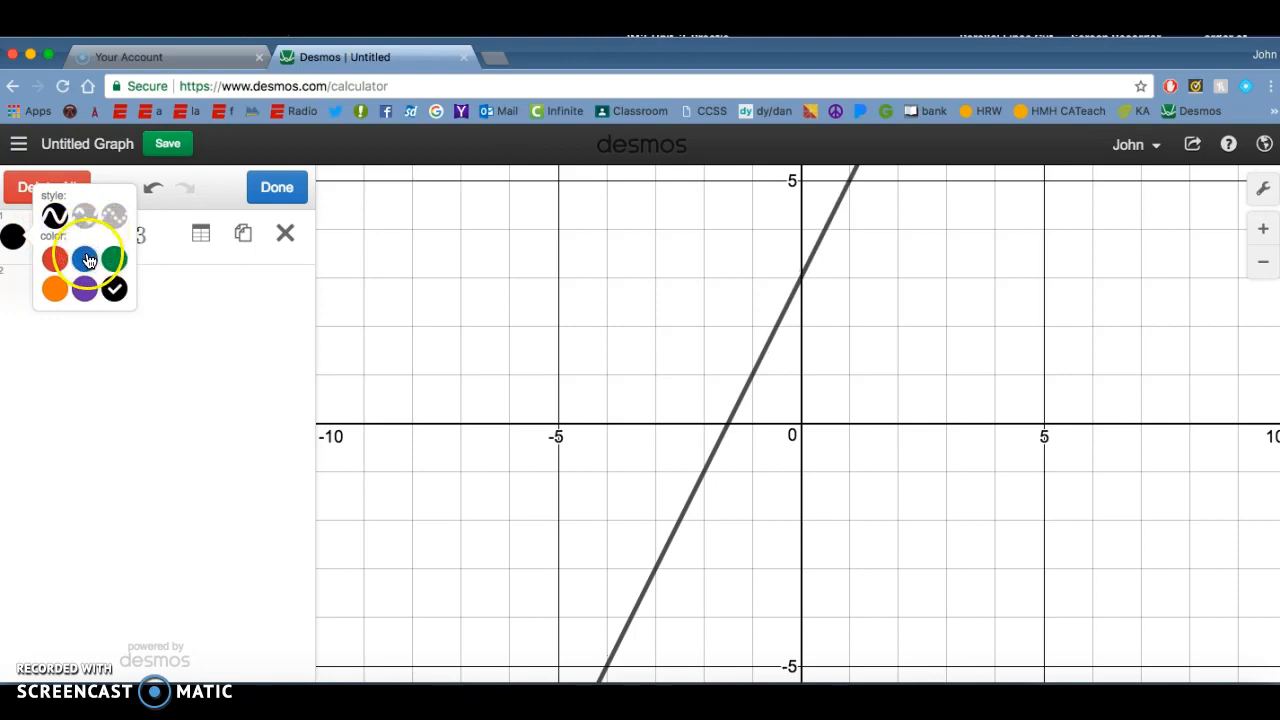
{"action": "left_click", "coordinate": [85, 259]}
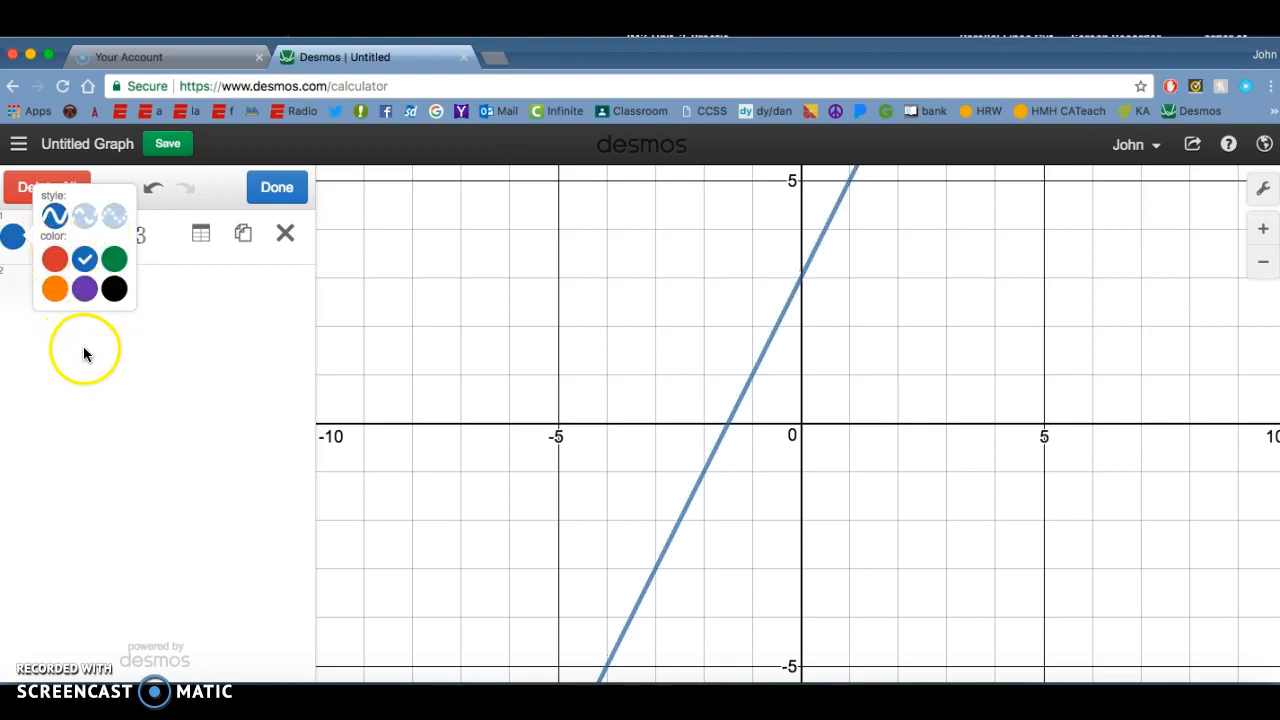
{"action": "left_click", "coordinate": [56, 262]}
{"action": "left_click", "coordinate": [209, 354]}
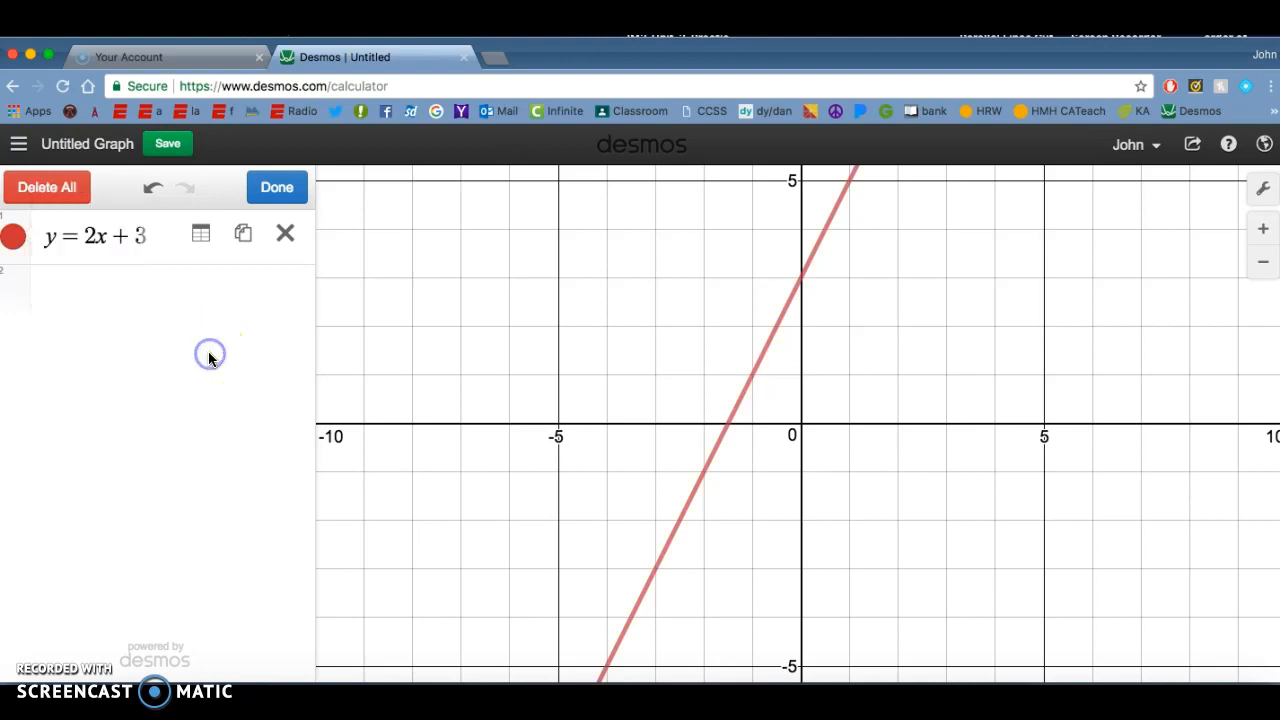
{"action": "left_click", "coordinate": [275, 189]}
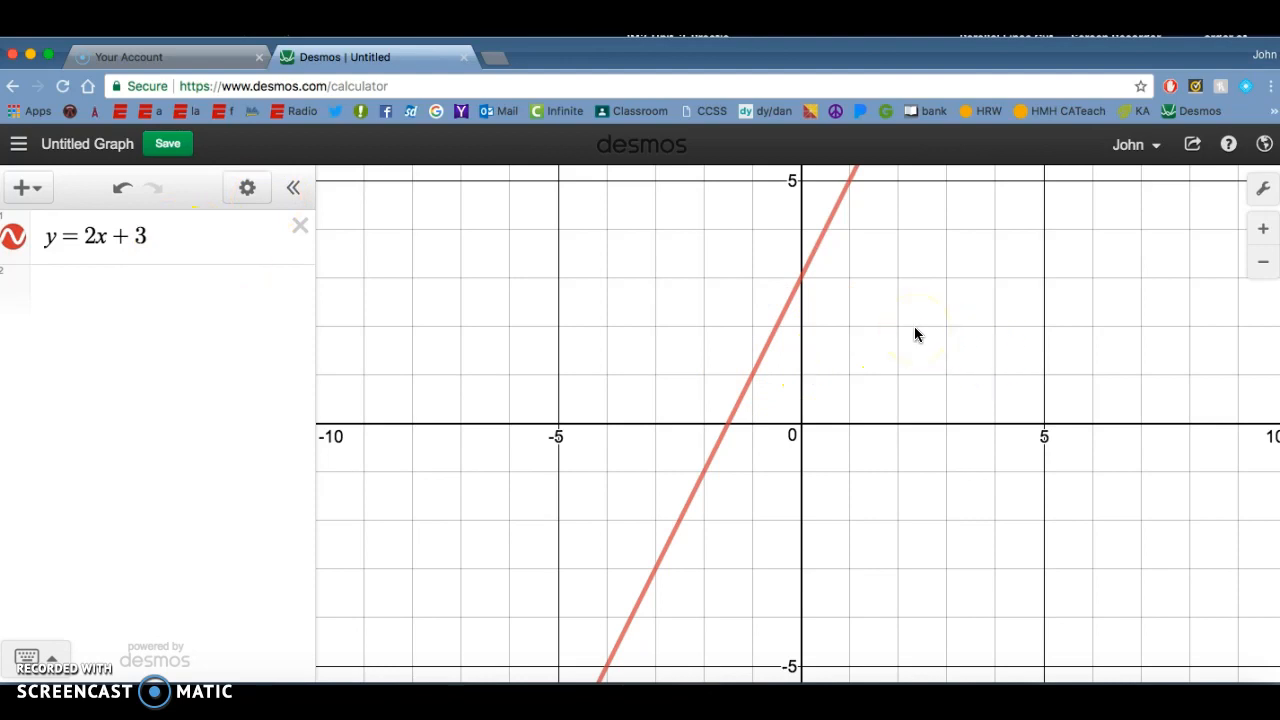
Step: Examine the line at closer and wider zoom levels and in a shifted position, and restore the default view
{"action": "left_click", "coordinate": [1263, 228]}
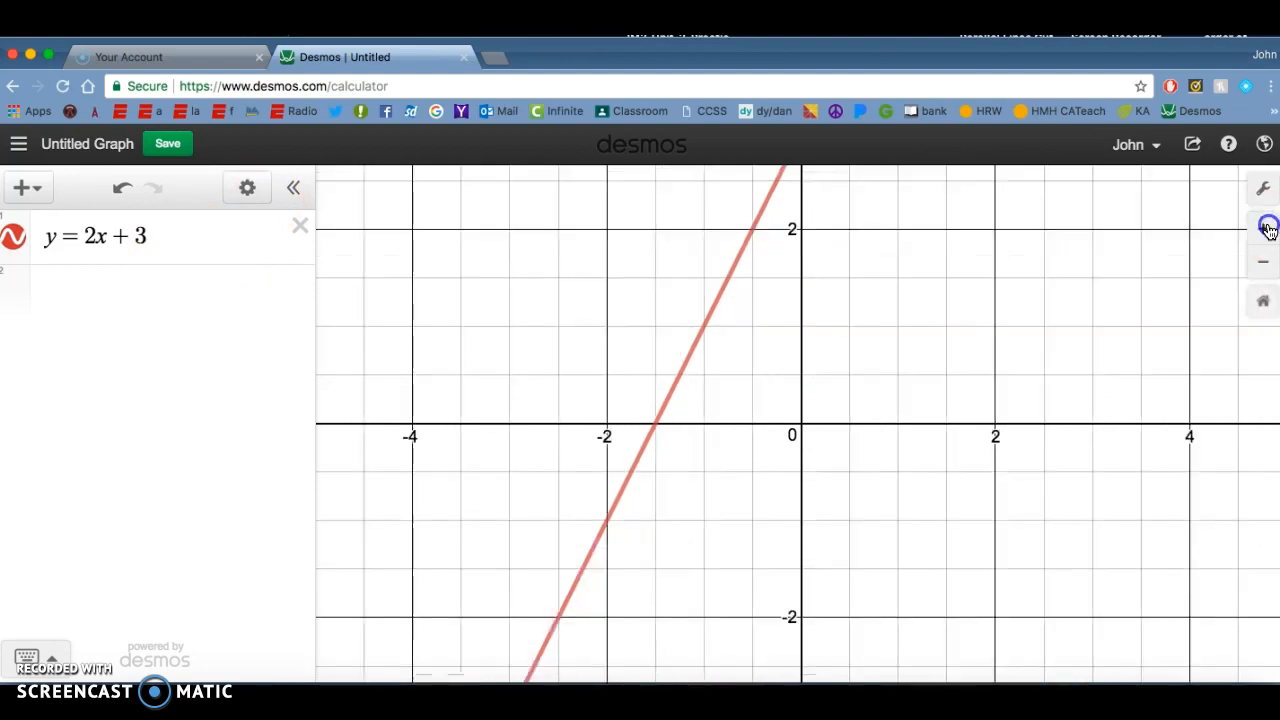
{"action": "left_click", "coordinate": [1264, 229]}
{"action": "left_click", "coordinate": [1263, 264]}
{"action": "left_click", "coordinate": [1263, 264]}
{"action": "left_click", "coordinate": [1263, 264]}
{"action": "left_click", "coordinate": [1264, 266]}
{"action": "left_click", "coordinate": [1264, 266]}
{"action": "left_click", "coordinate": [1263, 229]}
{"action": "left_click_drag", "start_coordinate": [1067, 287], "coordinate": [986, 352]}
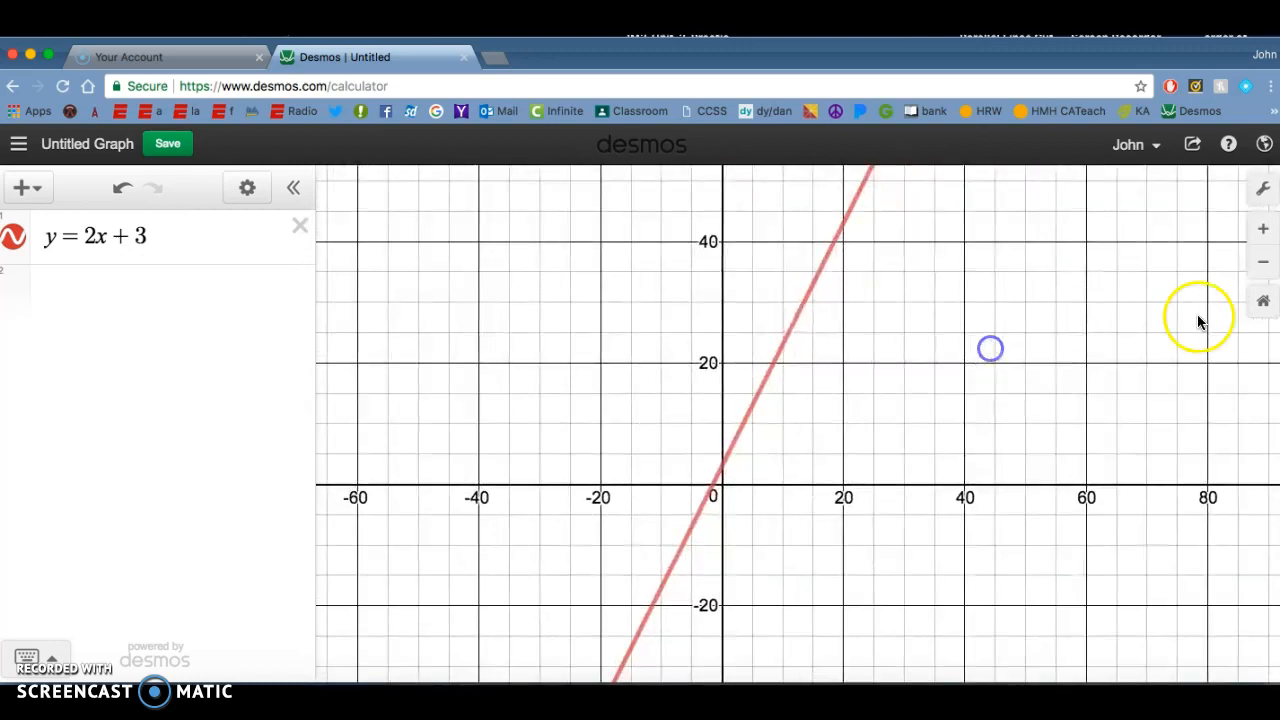
{"action": "left_click", "coordinate": [1263, 308]}
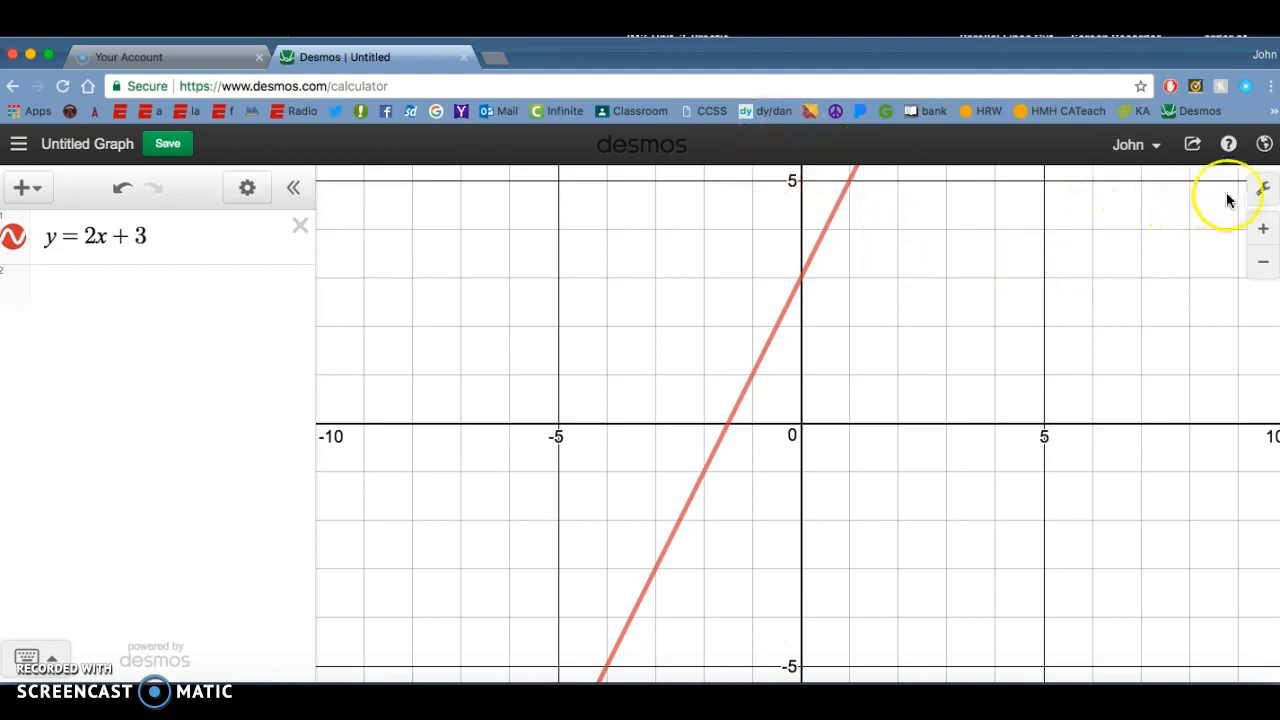
Step: Open the graph settings and toggle Projector Mode on and off, leaving it off
{"action": "left_click", "coordinate": [1262, 192]}
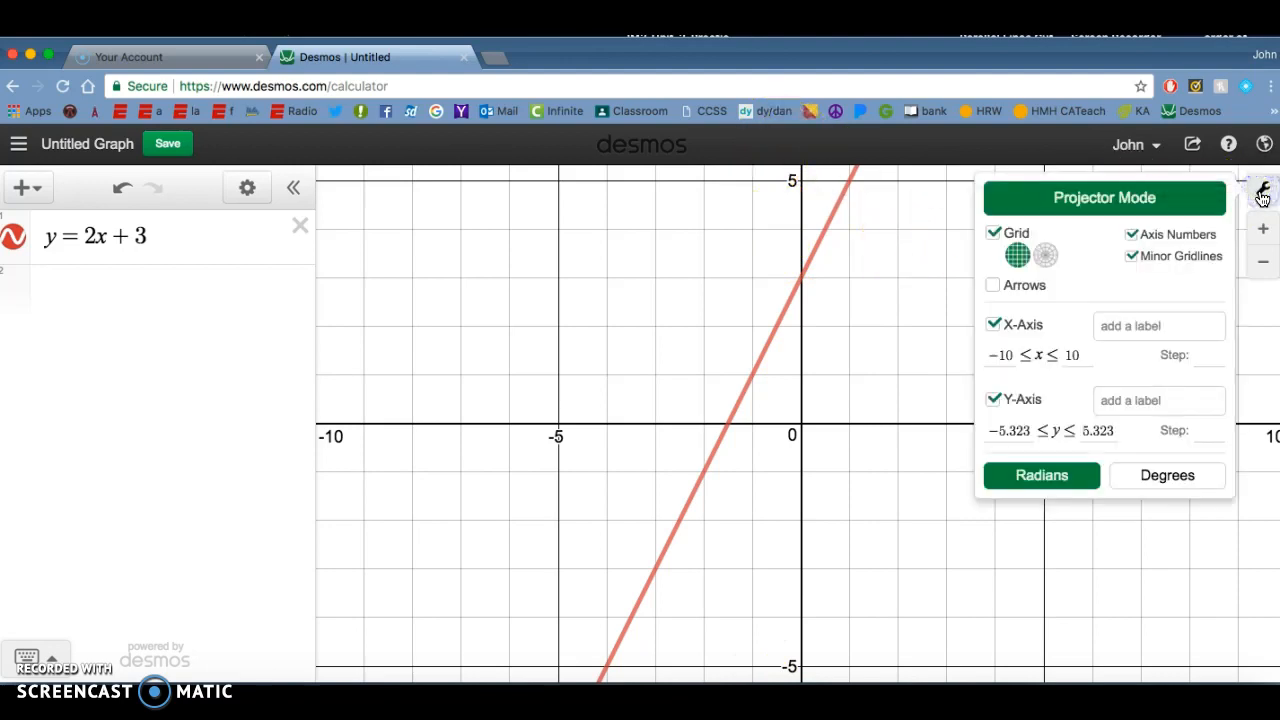
{"action": "left_click", "coordinate": [1105, 201]}
{"action": "left_click", "coordinate": [1107, 203]}
{"action": "left_click", "coordinate": [1107, 204]}
{"action": "left_click", "coordinate": [1107, 204]}
{"action": "left_click", "coordinate": [1107, 204]}
{"action": "left_click", "coordinate": [1107, 204]}
Step: Set the x-axis range to −100 ≤ x ≤ 100, and return the graph to the default view
{"action": "left_click", "coordinate": [1015, 352]}
{"action": "left_click_drag", "start_coordinate": [1015, 352], "coordinate": [1000, 357]}
{"action": "type", "text": "100"}
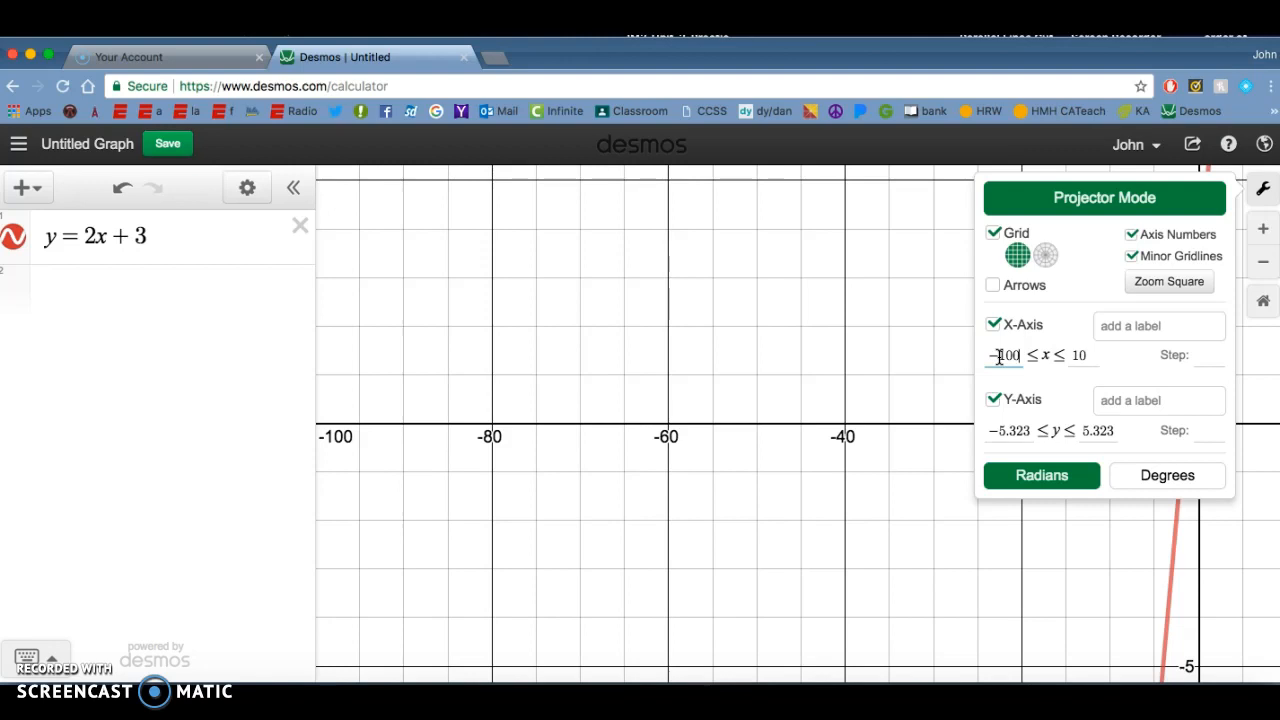
{"action": "key", "text": "Tab"}
{"action": "type", "text": "100"}
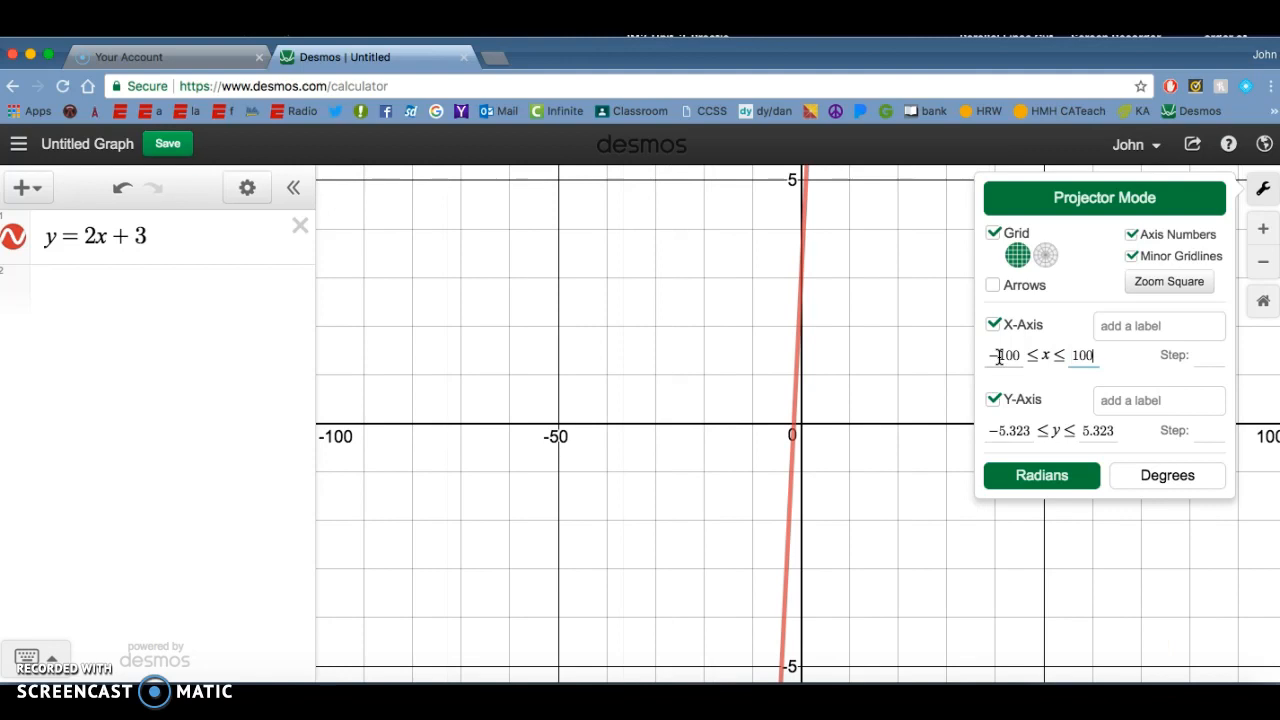
{"action": "left_click", "coordinate": [913, 290]}
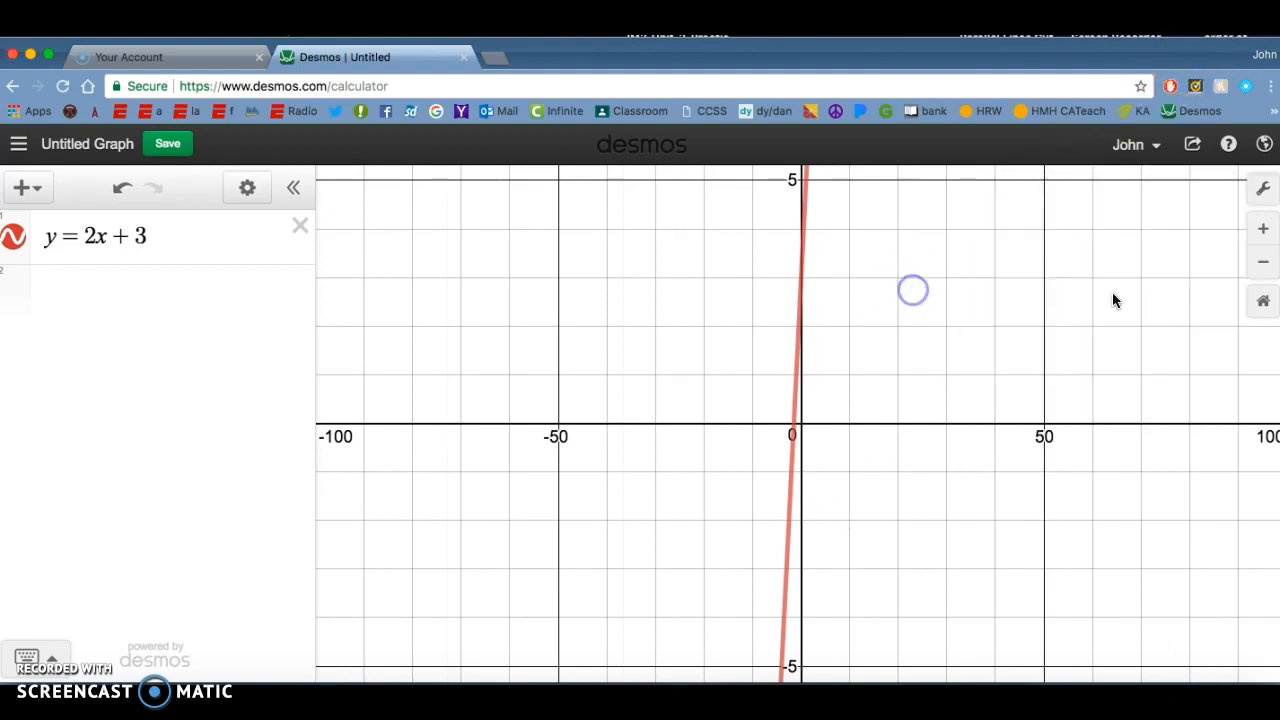
{"action": "left_click", "coordinate": [1264, 306]}
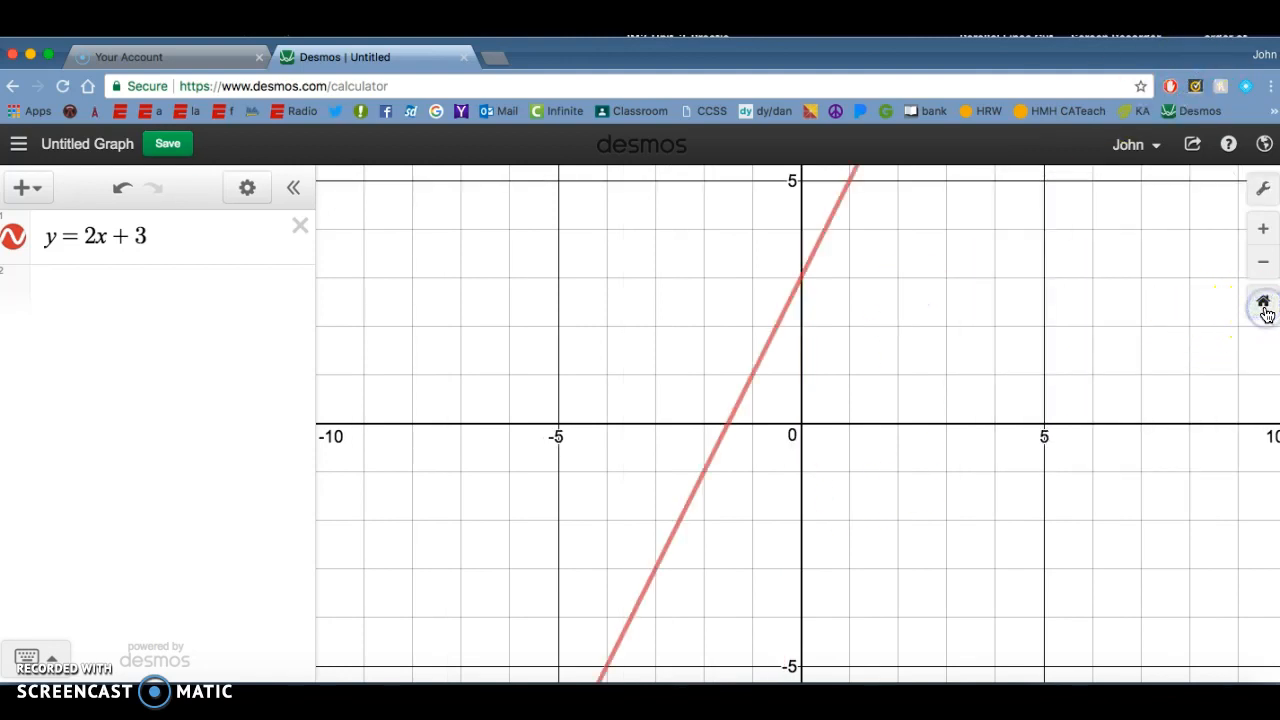
{"action": "left_click", "coordinate": [1264, 310]}
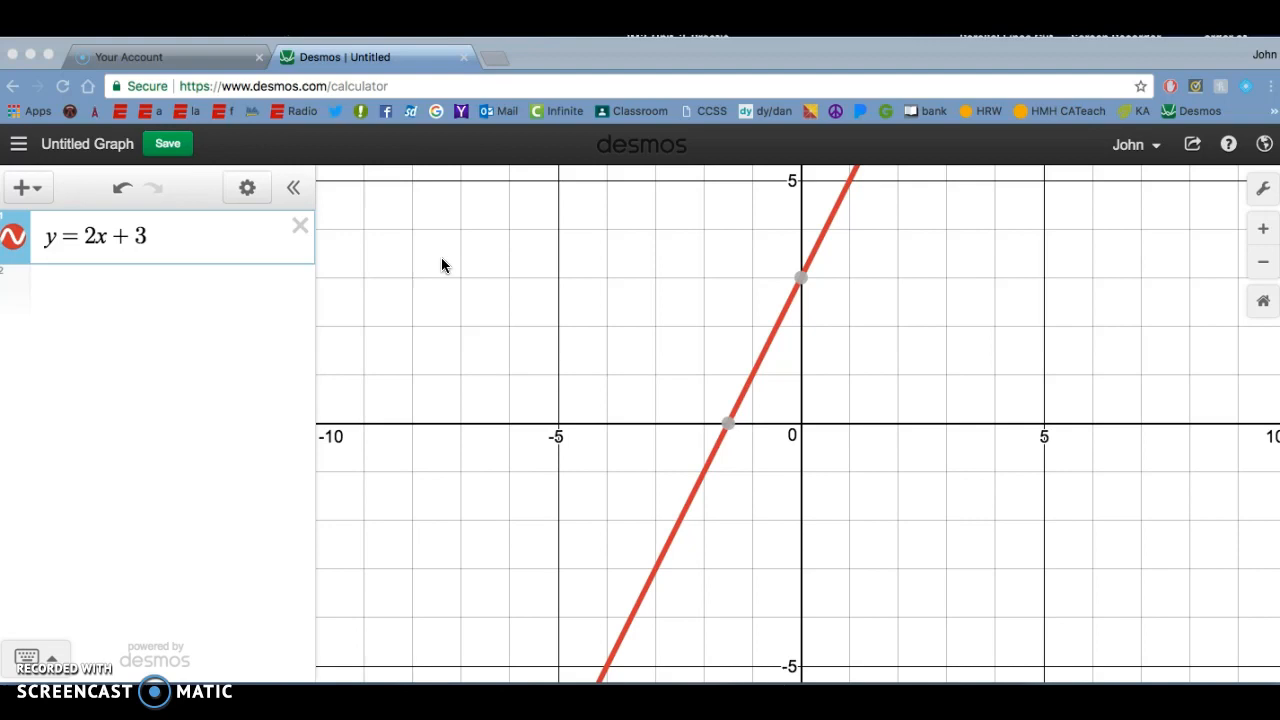
Step: Replace the equals sign in the equation with a less-than sign to graph y < 2x + 3
{"action": "left_click", "coordinate": [82, 236]}
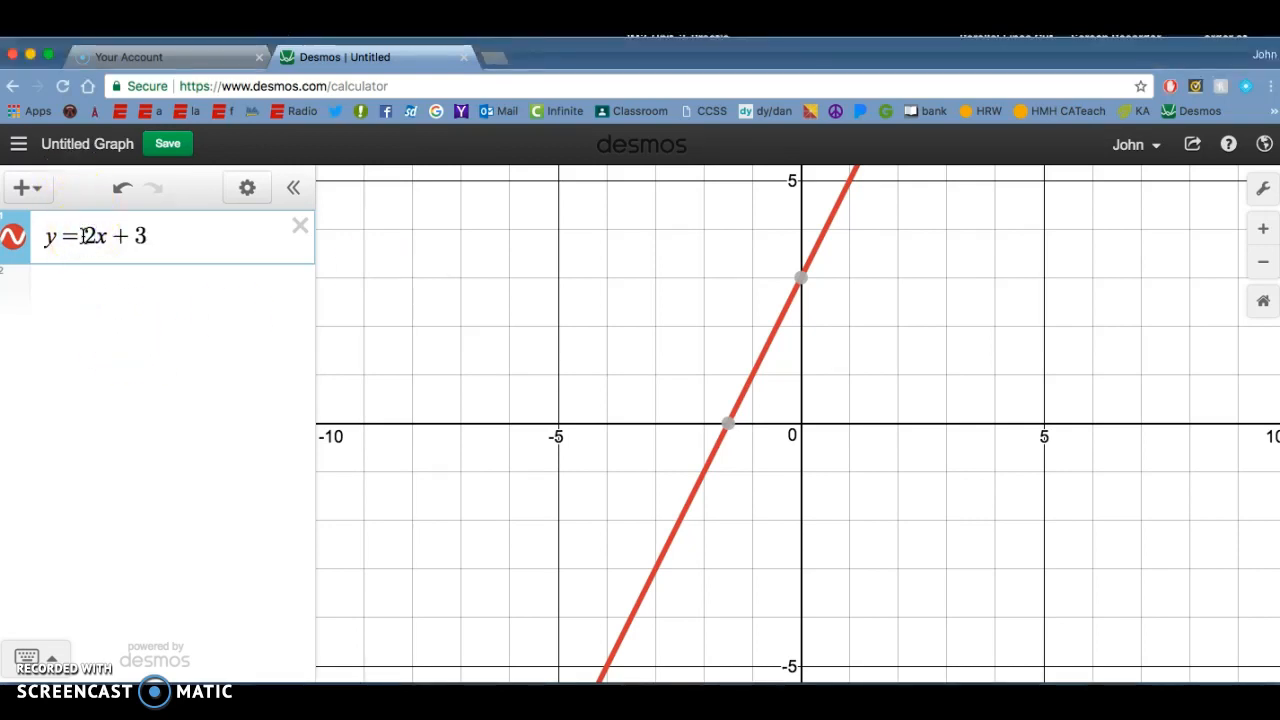
{"action": "key", "text": "BackSpace"}
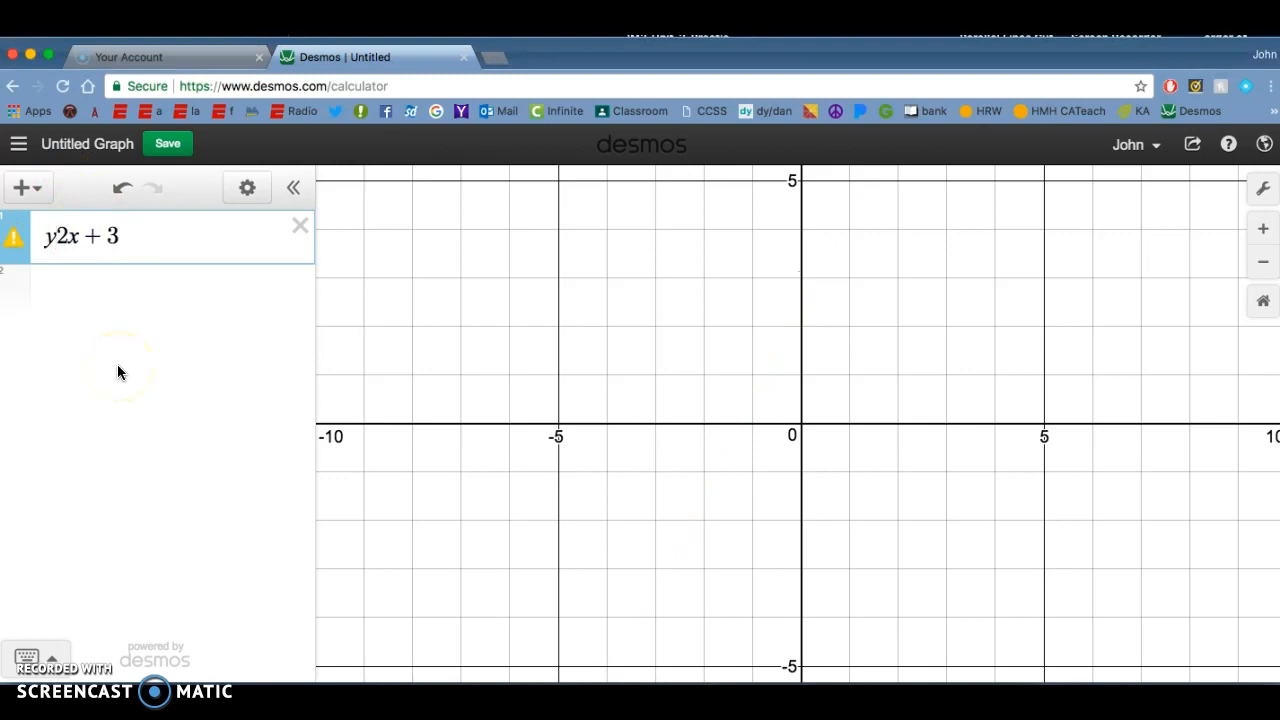
{"action": "type", "text": "+"}
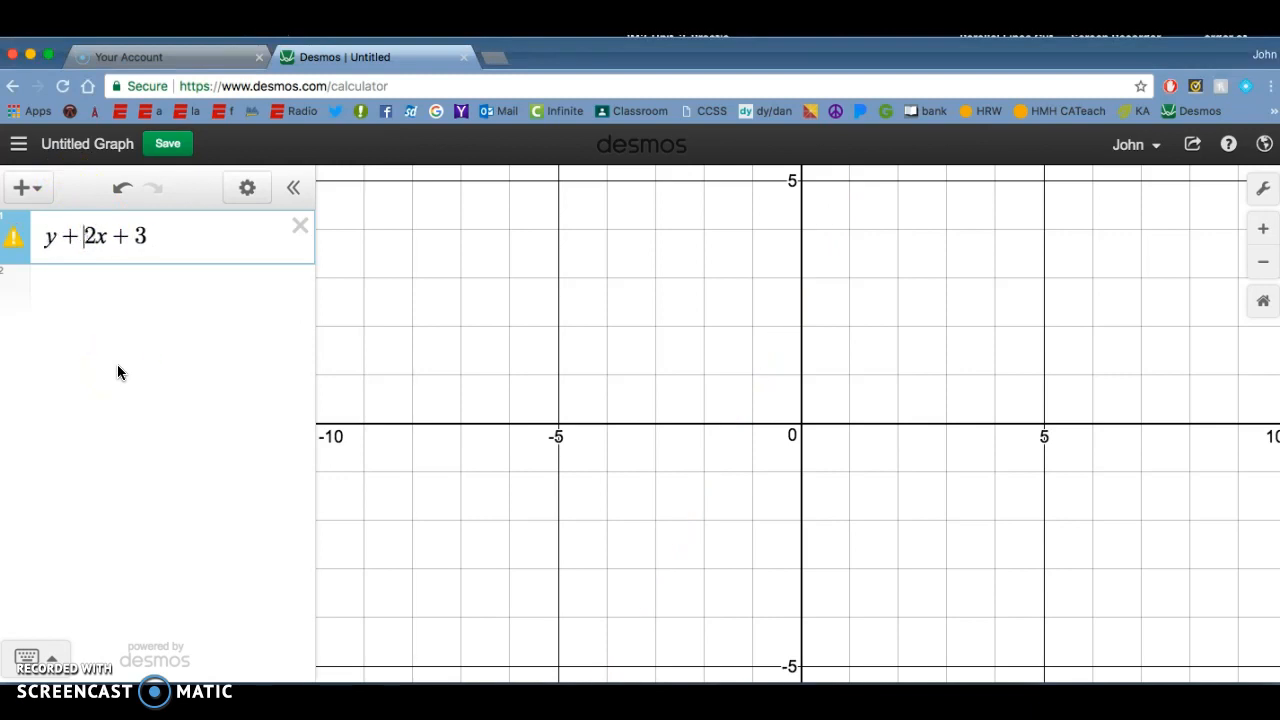
{"action": "key", "text": "BackSpace"}
{"action": "type", "text": "="}
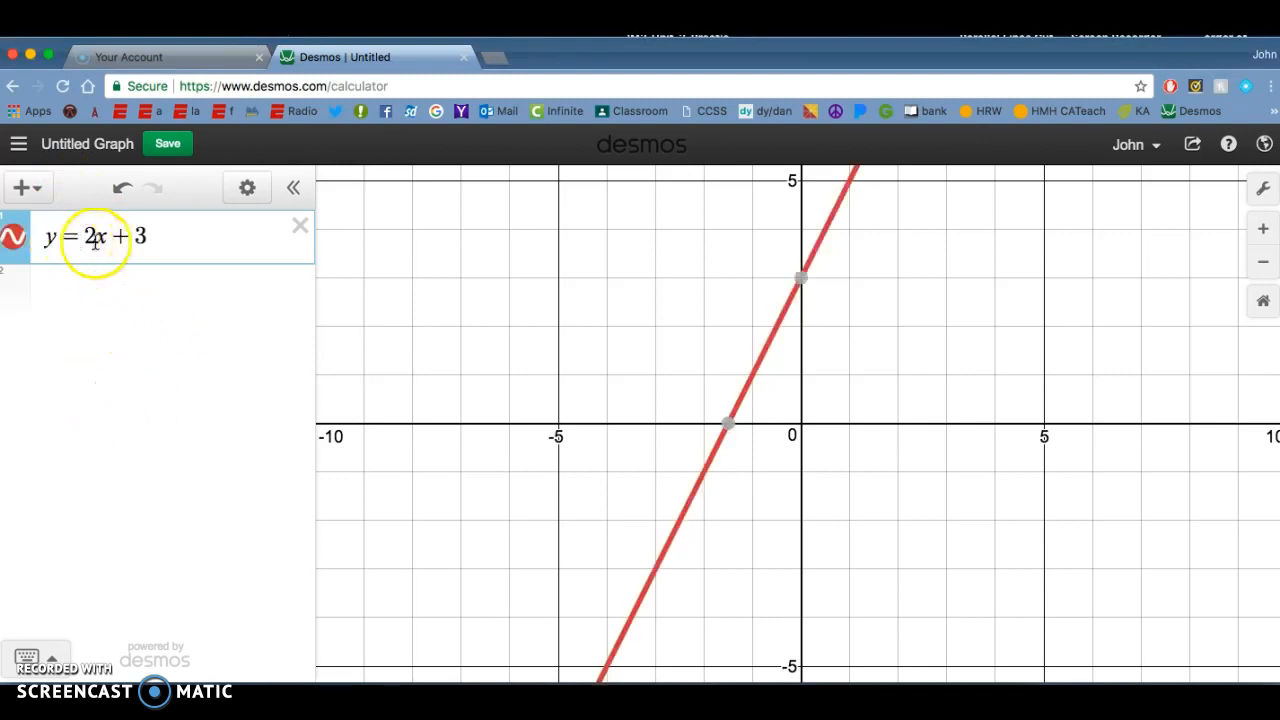
{"action": "key", "text": "BackSpace"}
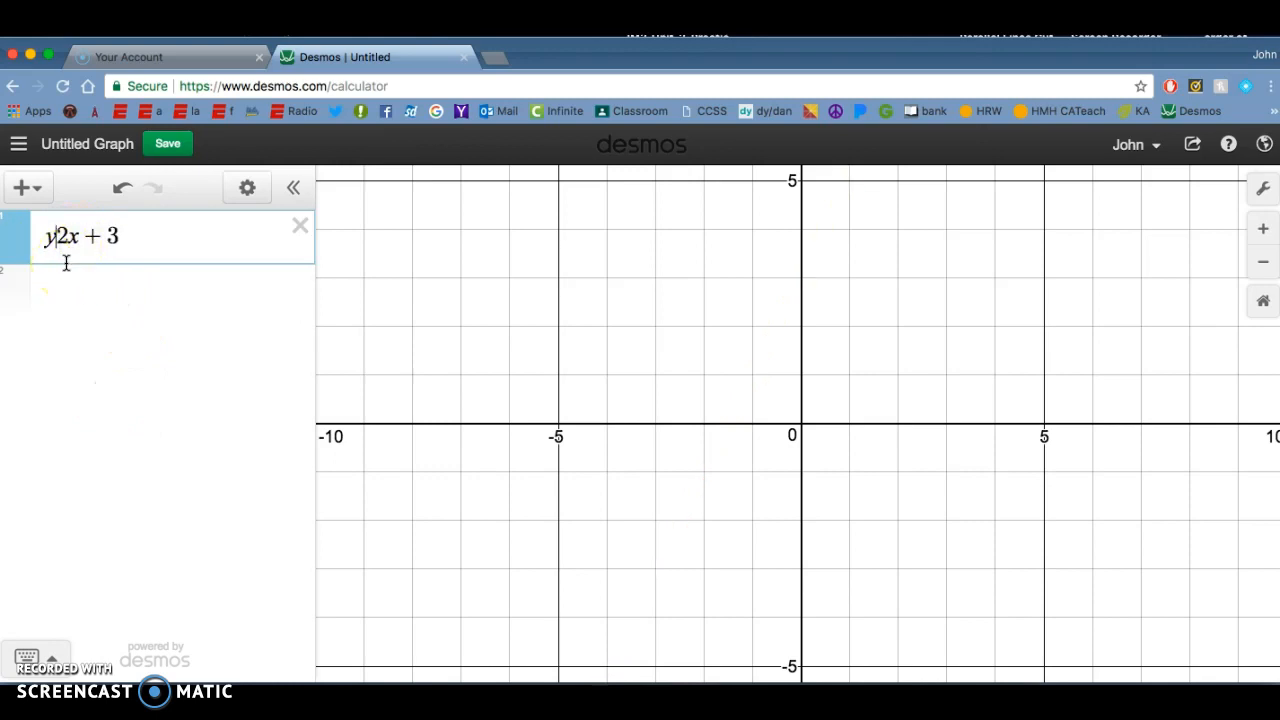
{"action": "type", "text": "<"}
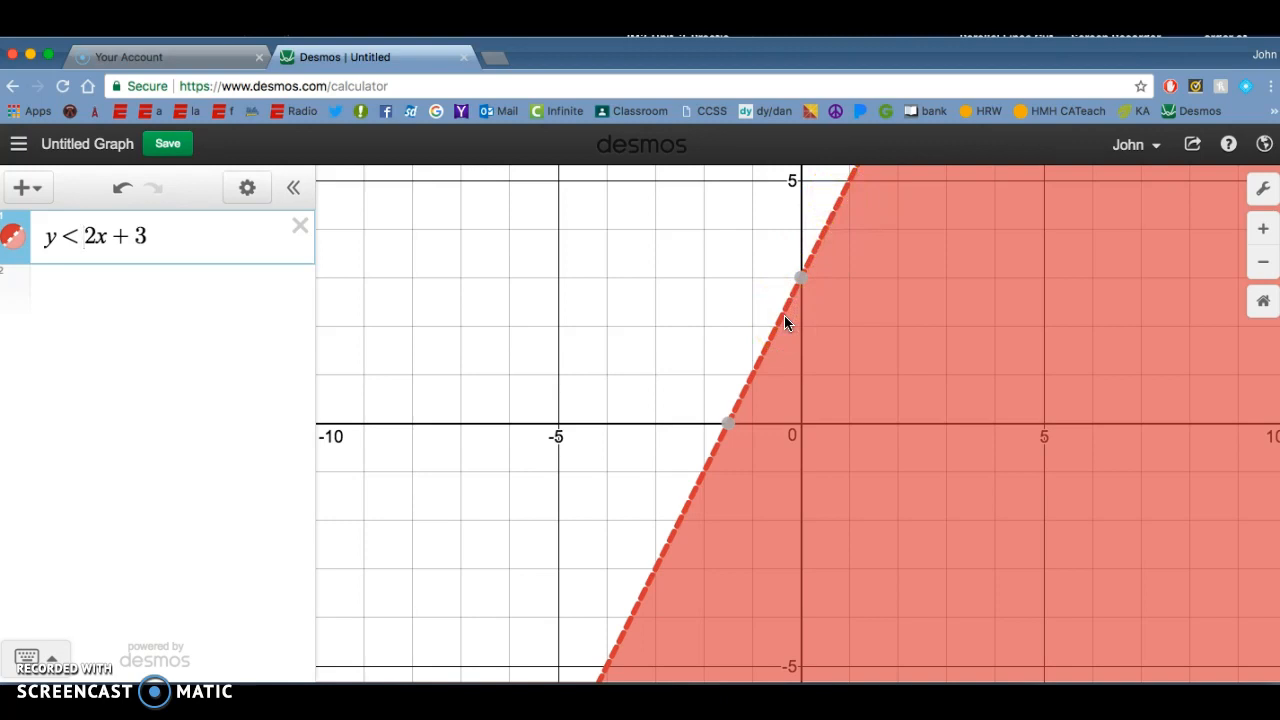
Step: Alternate the inequality's sign between greater-than and less-than to compare the shaded regions
{"action": "key", "text": "BackSpace"}
{"action": "type", "text": ">"}
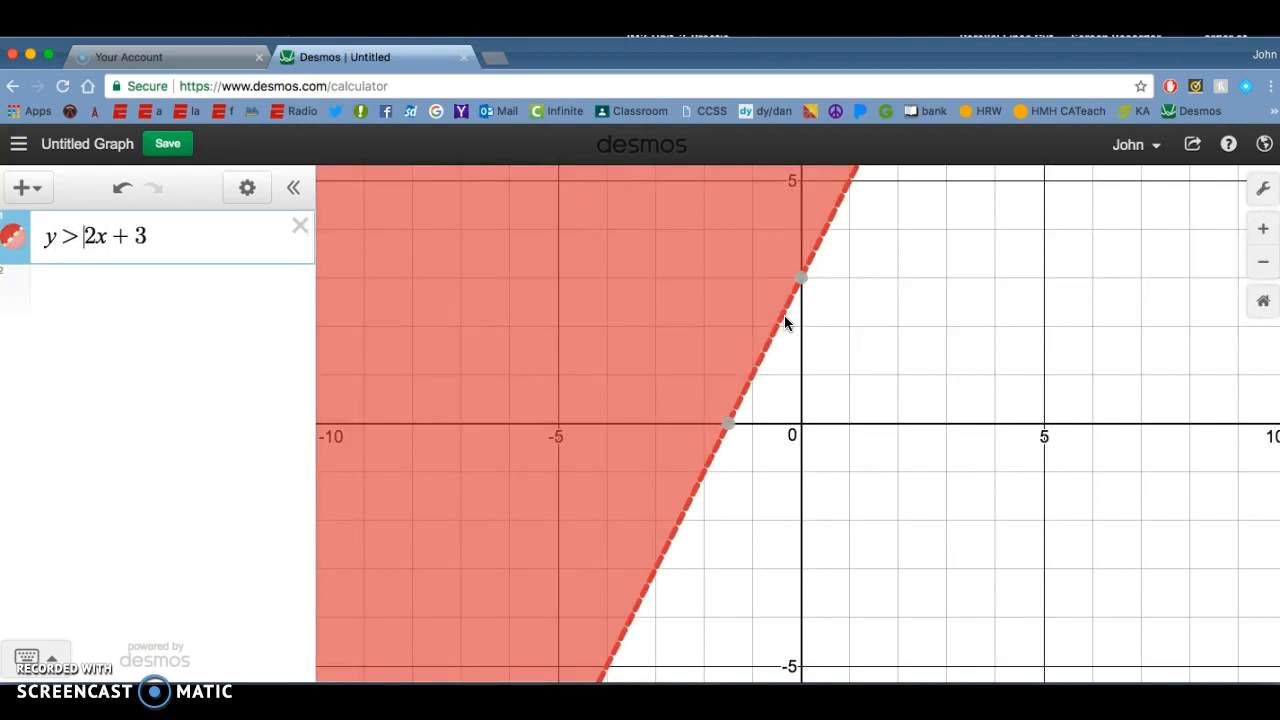
{"action": "key", "text": "BackSpace"}
{"action": "type", "text": "<"}
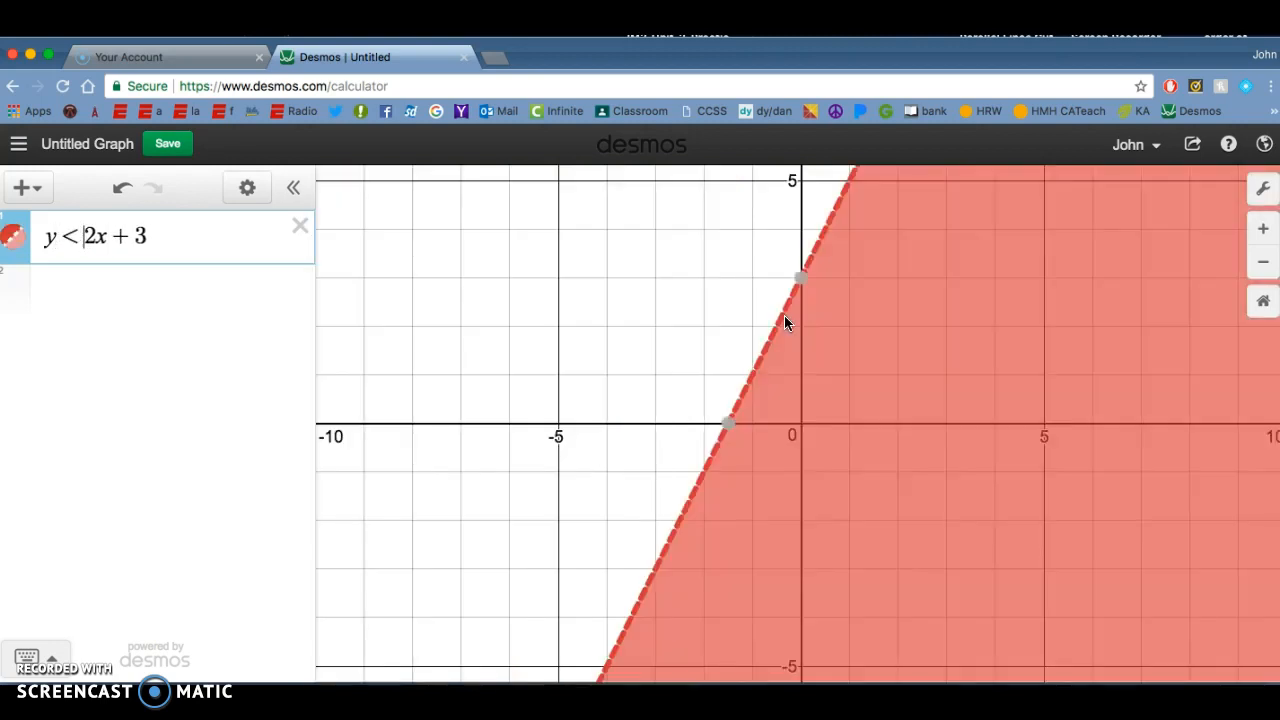
{"action": "key", "text": "BackSpace"}
{"action": "type", "text": ">"}
{"action": "key", "text": "BackSpace"}
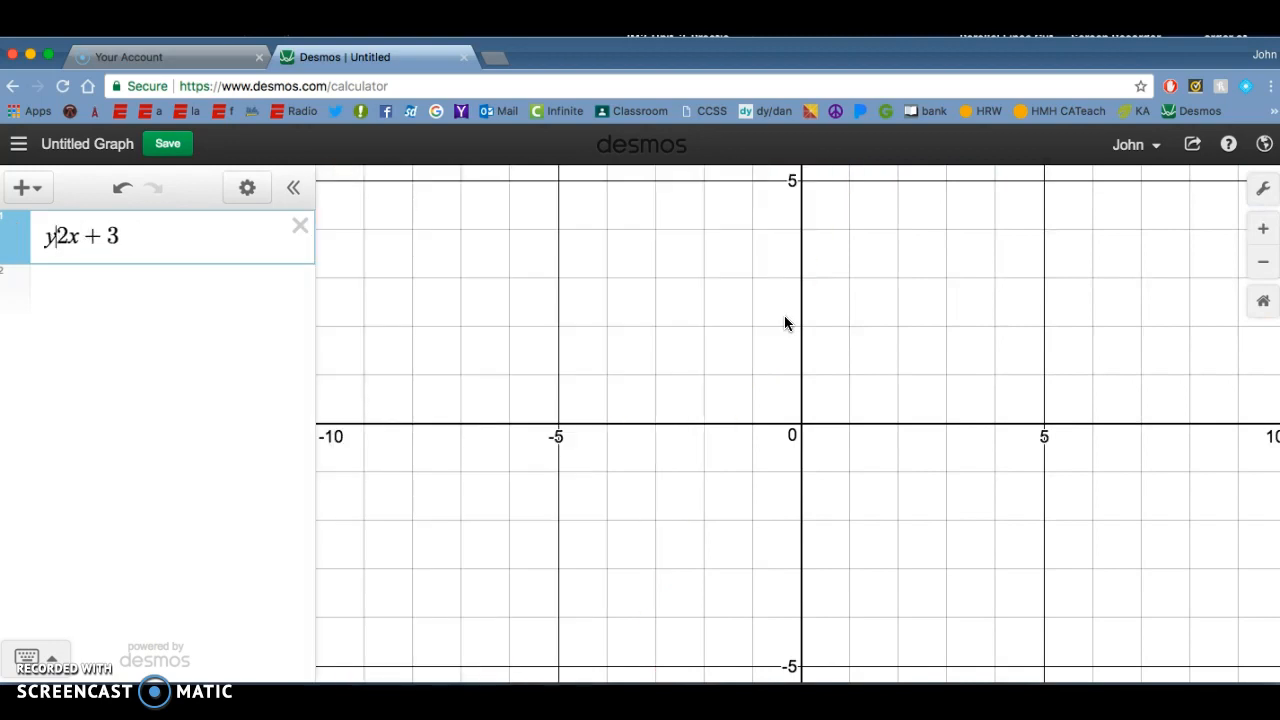
{"action": "type", "text": "<"}
Step: Restore the equals sign so the expression reads y = 2x + 3
{"action": "key", "text": "BackSpace"}
{"action": "type", "text": "="}
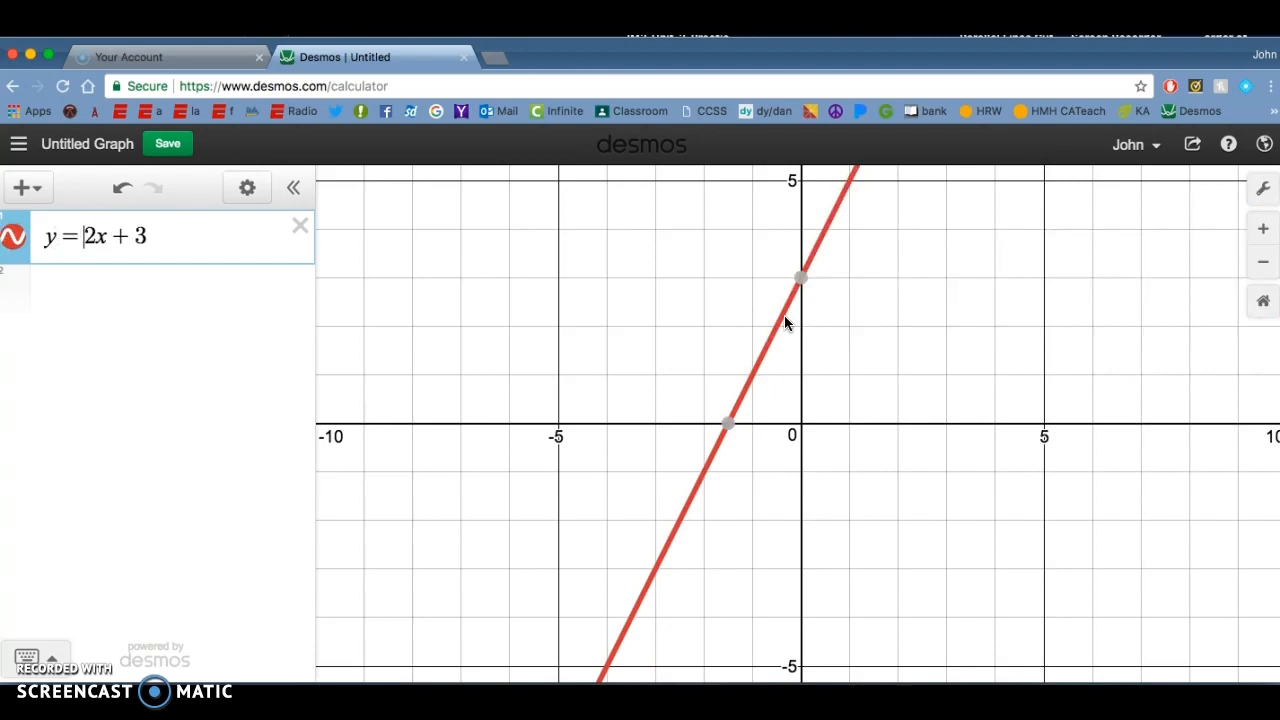
{"action": "left_click", "coordinate": [518, 481]}
{"action": "left_click", "coordinate": [162, 426]}
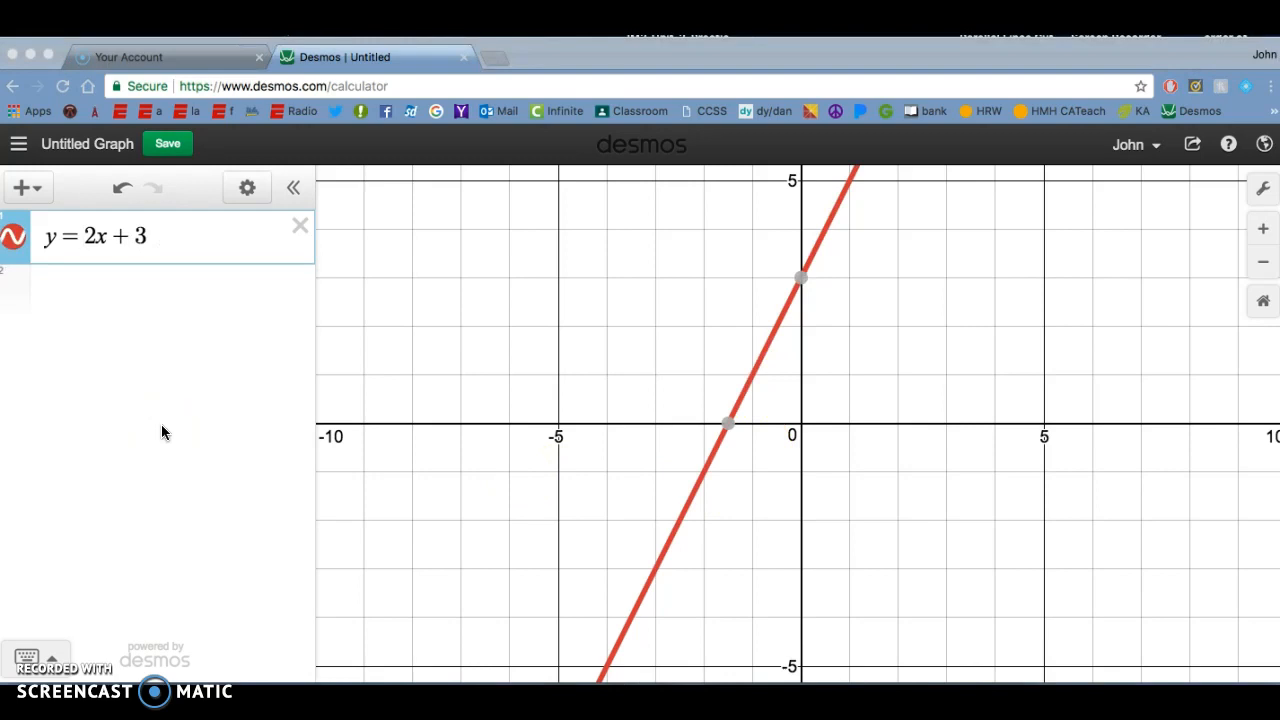
Step: Add the domain restriction {−3 < x < −1} to the end of y = 2x + 3
{"action": "left_click", "coordinate": [181, 241]}
{"action": "type", "text": "{}"}
{"action": "key", "text": "Left"}
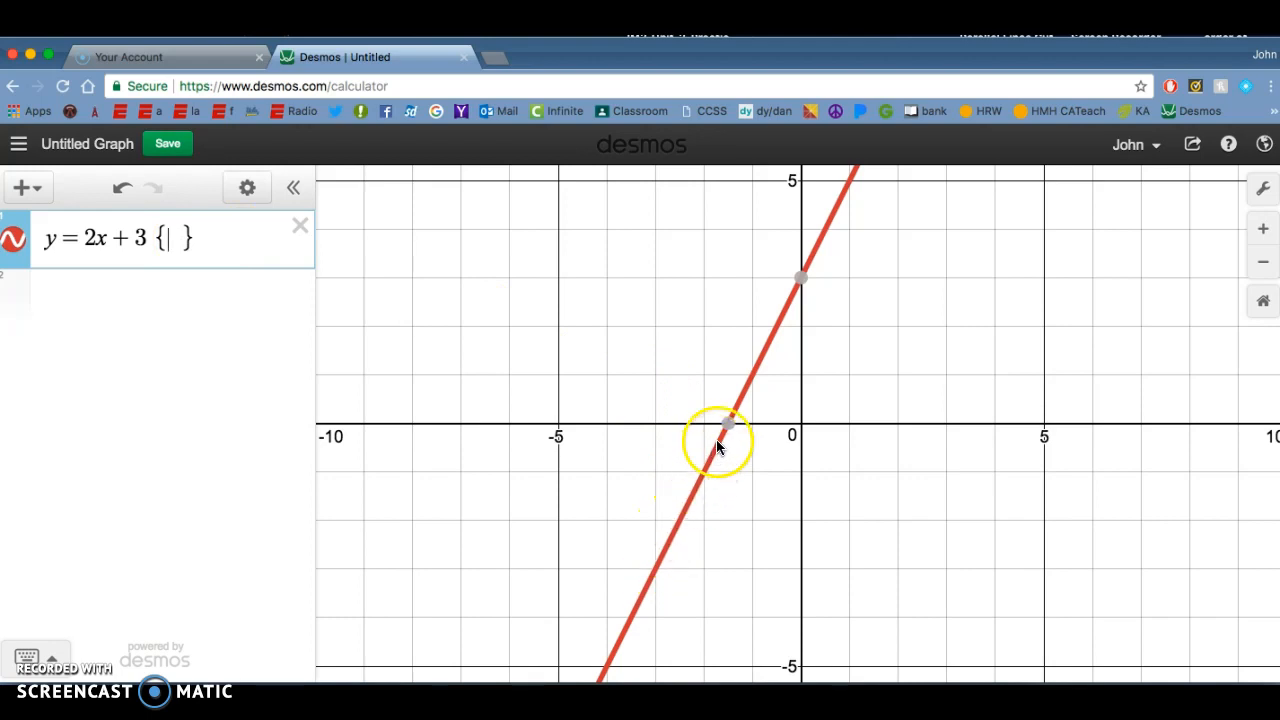
{"action": "mouse_move", "coordinate": [731, 426]}
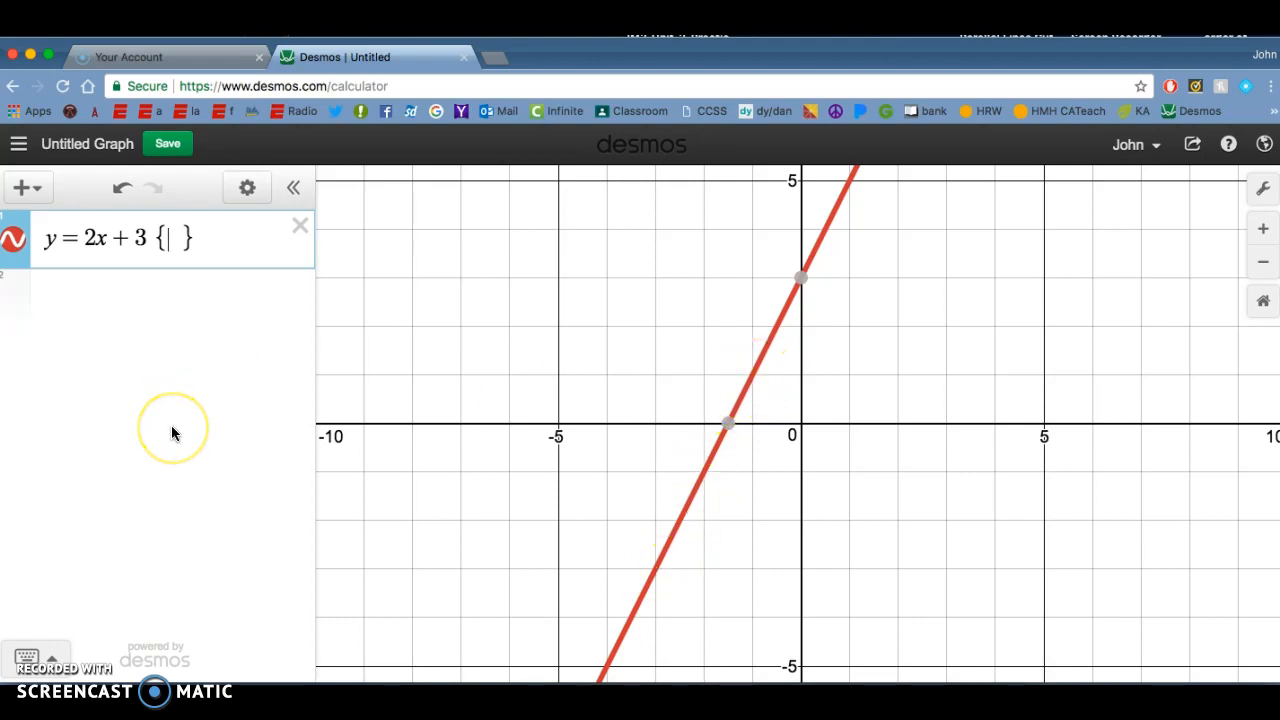
{"action": "type", "text": "-3 "}
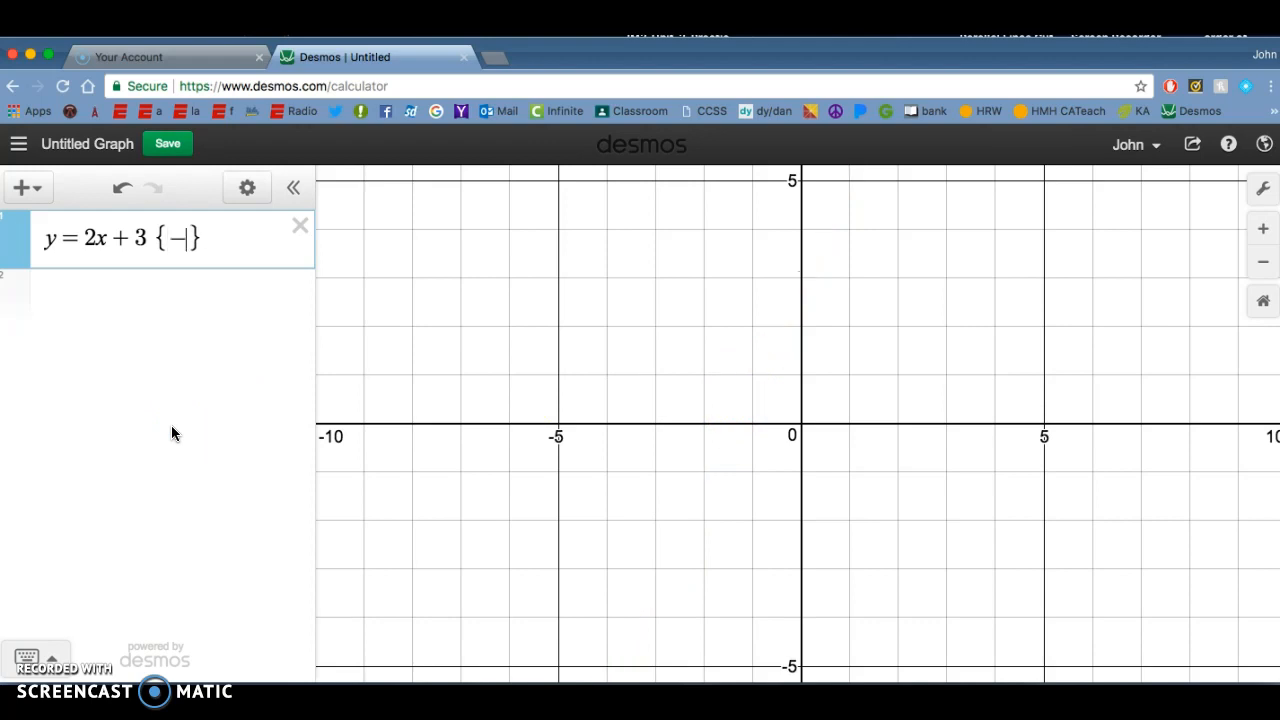
{"action": "type", "text": "< x < -1"}
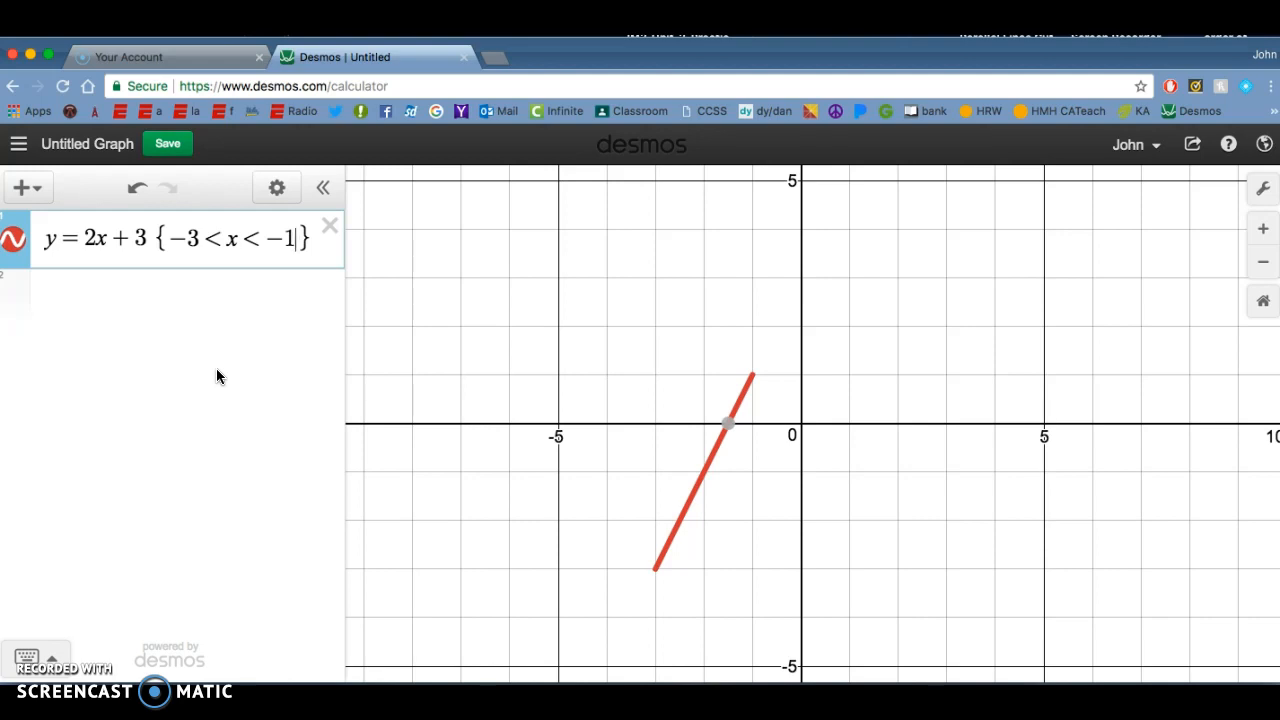
Step: Replace the domain restriction inside the braces with 0 < x
{"action": "key", "text": "BackSpace"}
{"action": "key", "text": "BackSpace"}
{"action": "key", "text": "BackSpace"}
{"action": "key", "text": "BackSpace"}
{"action": "key", "text": "BackSpace"}
{"action": "key", "text": "BackSpace"}
{"action": "key", "text": "BackSpace"}
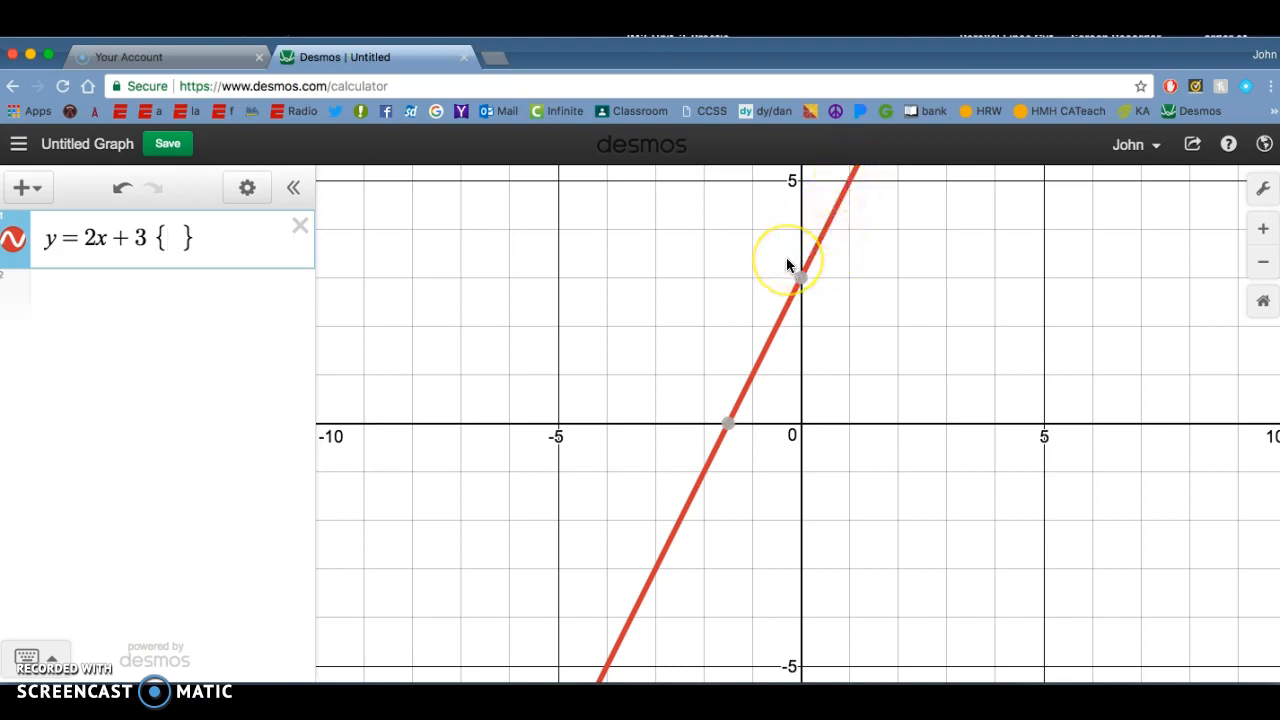
{"action": "type", "text": "0,"}
{"action": "key", "text": "BackSpace"}
{"action": "type", "text": "< x "}
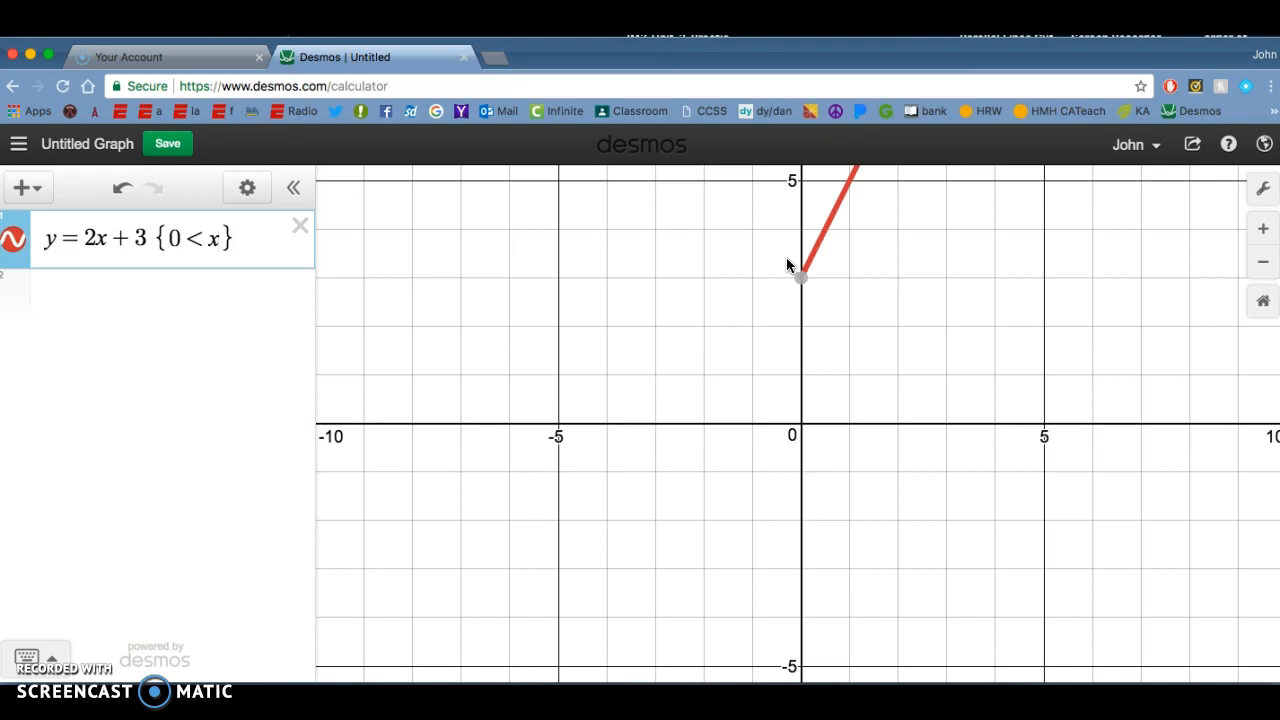
{"action": "type", "text": "< 1"}
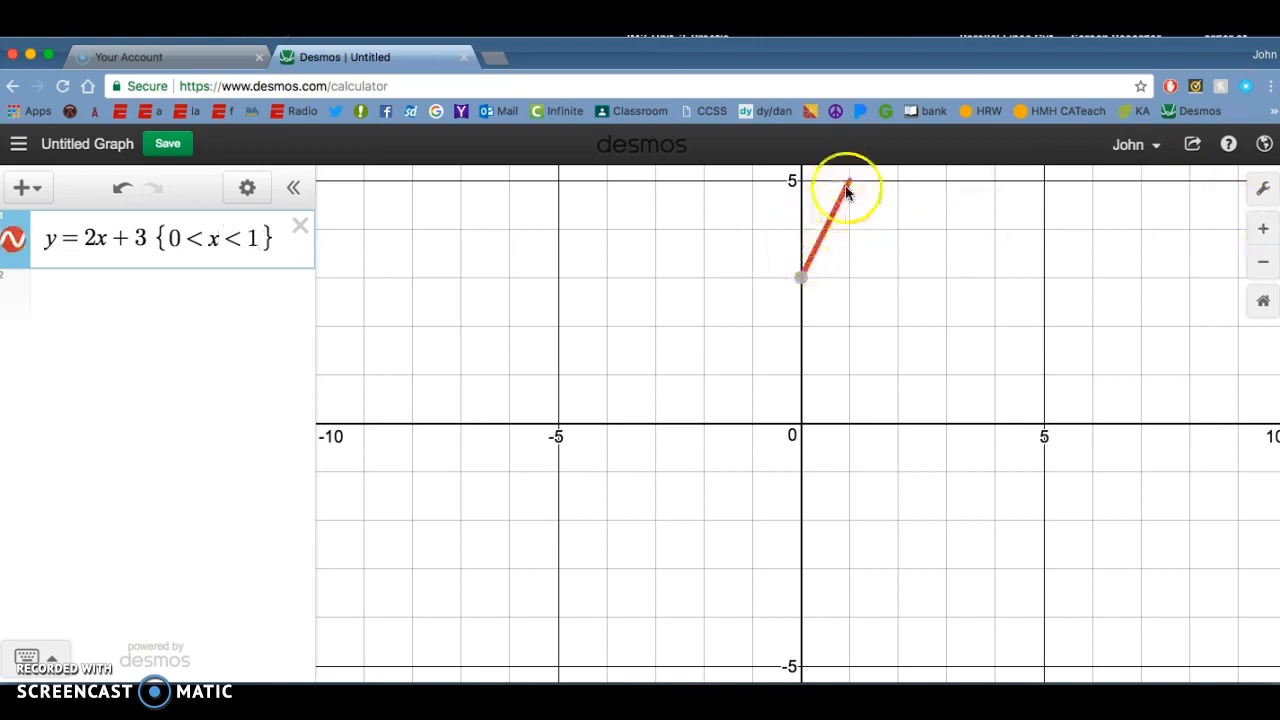
Step: Complete the domain restriction as {0 < x < 1} and toggle the graph's visibility off and on
{"action": "left_click", "coordinate": [16, 243]}
{"action": "left_click", "coordinate": [16, 243]}
{"action": "left_click", "coordinate": [16, 243]}
{"action": "left_click", "coordinate": [16, 243]}
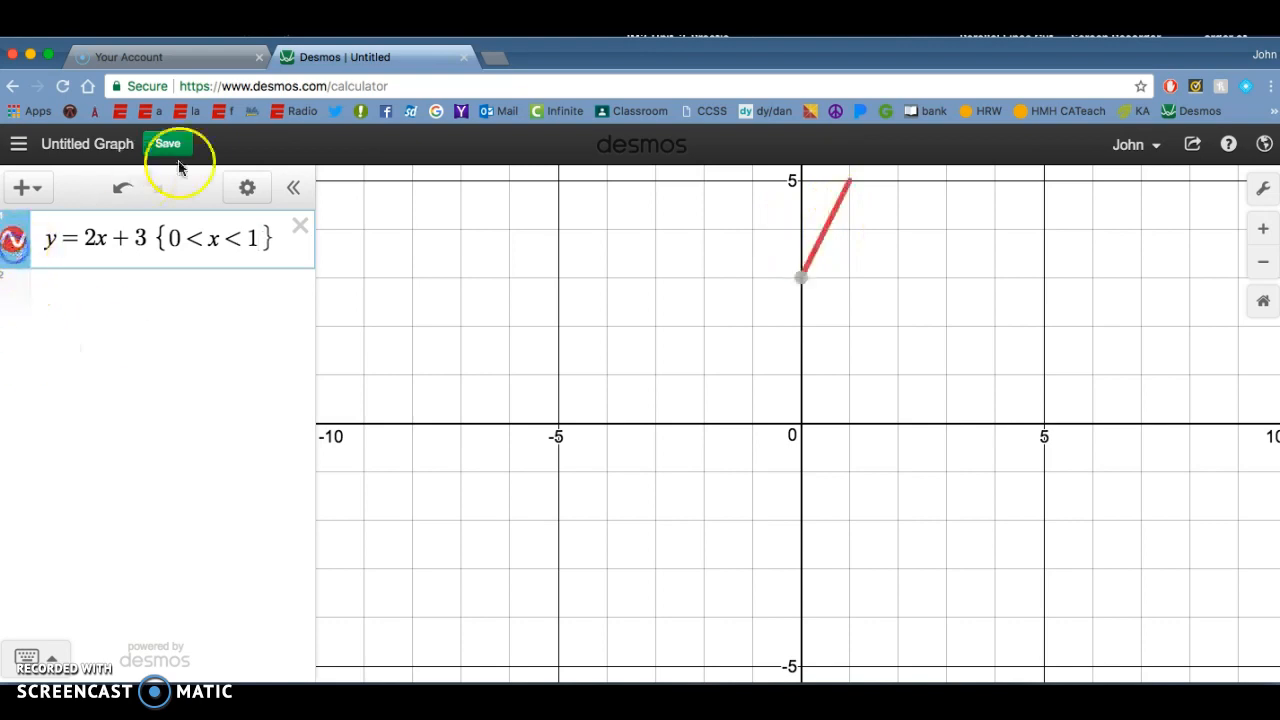
Step: Open the line's style options and try blue, green, black and purple as its color
{"action": "left_click", "coordinate": [248, 189]}
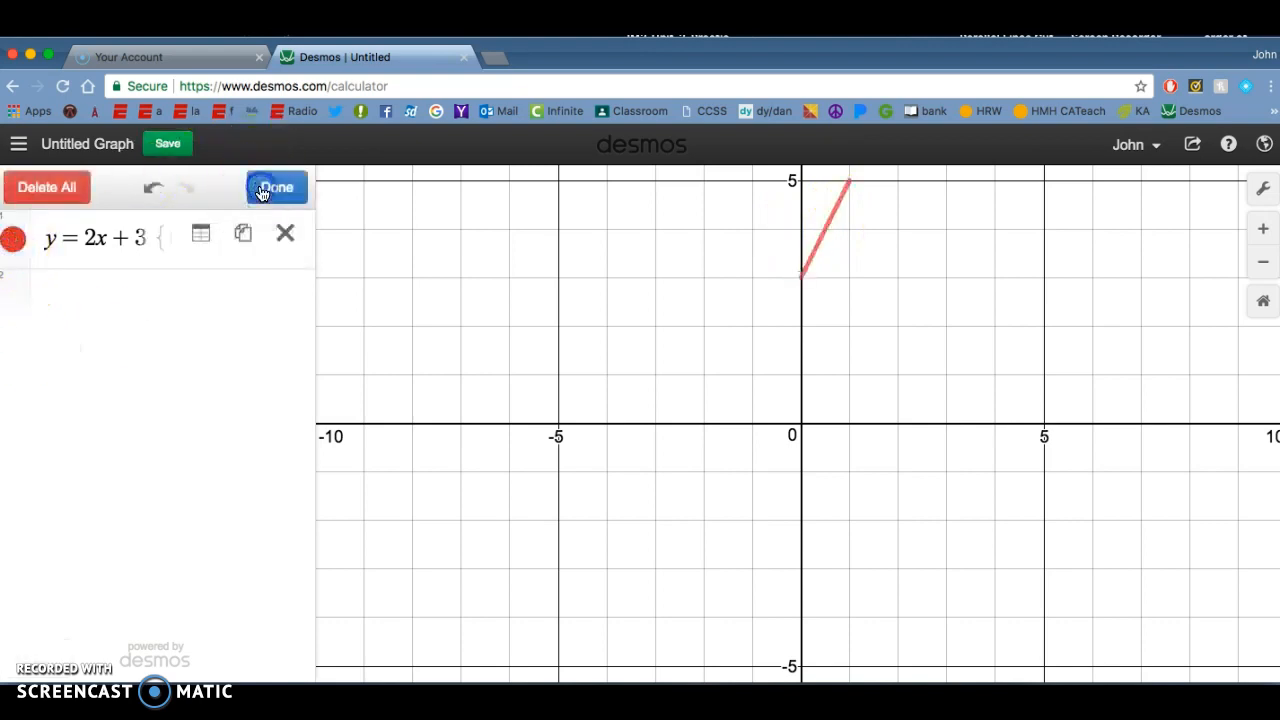
{"action": "left_click", "coordinate": [23, 244]}
{"action": "left_click", "coordinate": [84, 261]}
{"action": "left_click", "coordinate": [117, 262]}
{"action": "left_click", "coordinate": [114, 291]}
{"action": "left_click", "coordinate": [84, 291]}
Step: Alternate the line's style between dashed and dotted to compare how they look
{"action": "left_click", "coordinate": [84, 218]}
{"action": "left_click", "coordinate": [114, 219]}
{"action": "left_click", "coordinate": [86, 218]}
{"action": "left_click", "coordinate": [114, 218]}
Step: Restore the line to a solid red style and finish editing the expression list
{"action": "left_click", "coordinate": [54, 220]}
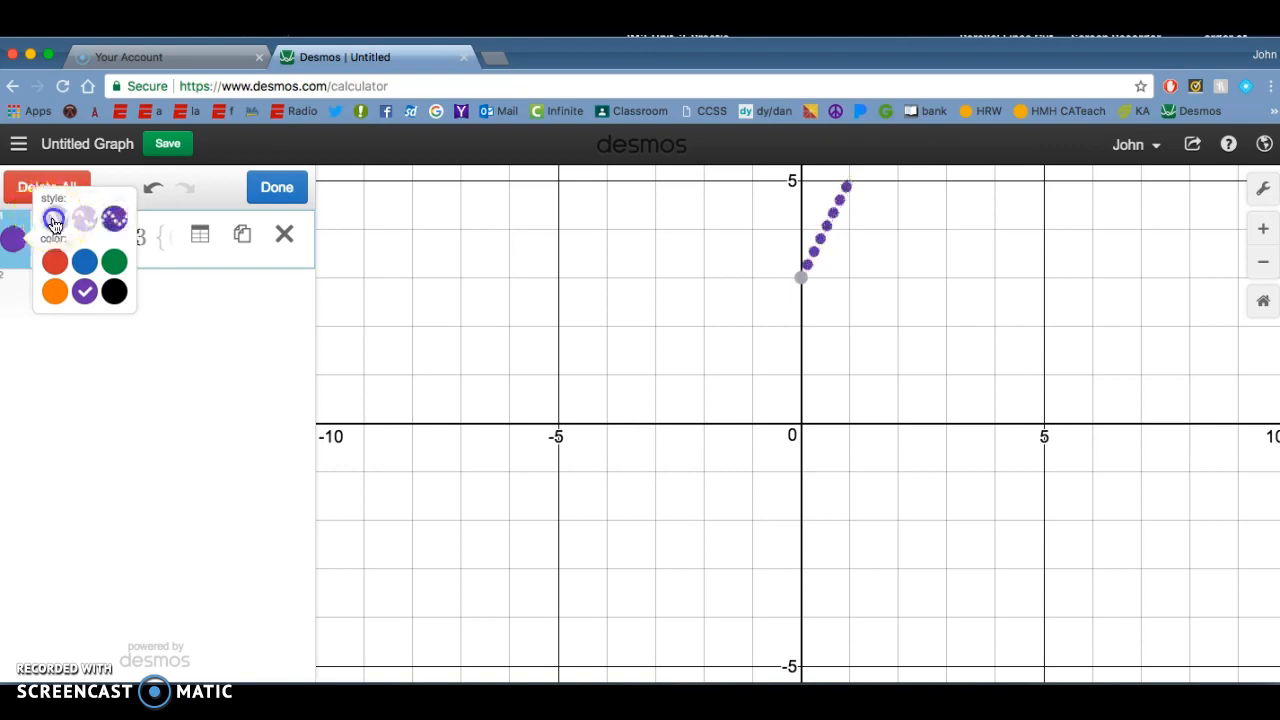
{"action": "left_click", "coordinate": [55, 261]}
{"action": "left_click", "coordinate": [32, 195]}
{"action": "left_click", "coordinate": [277, 187]}
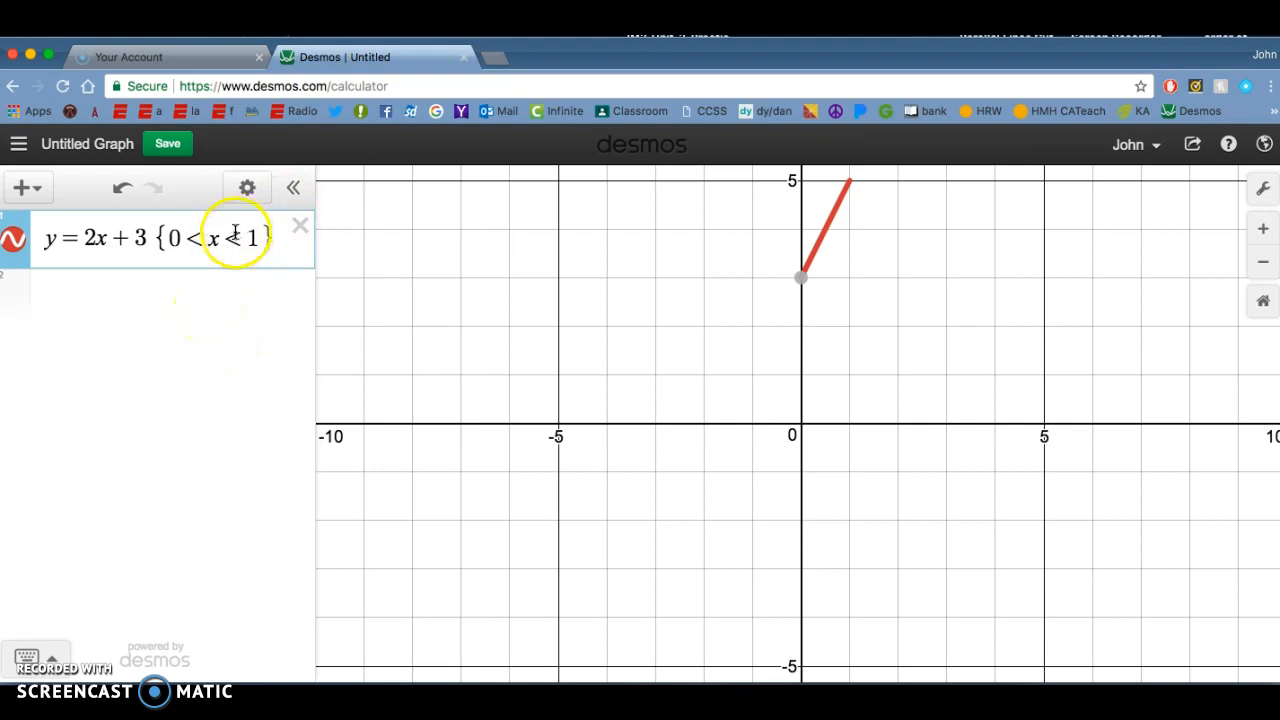
Step: Replace x with y inside the braces so the restriction reads {0 < y < 1}, and check the segment's lower endpoint
{"action": "double_click", "coordinate": [218, 237]}
{"action": "key", "text": "BackSpace"}
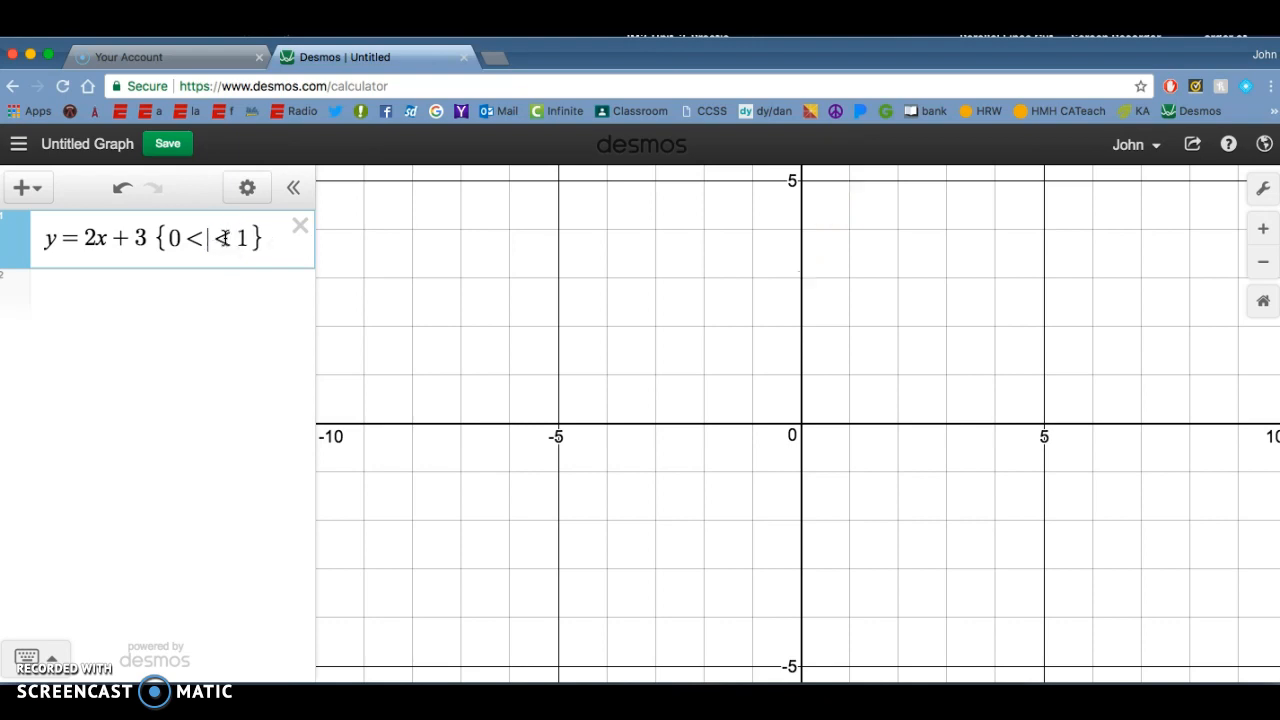
{"action": "type", "text": "y"}
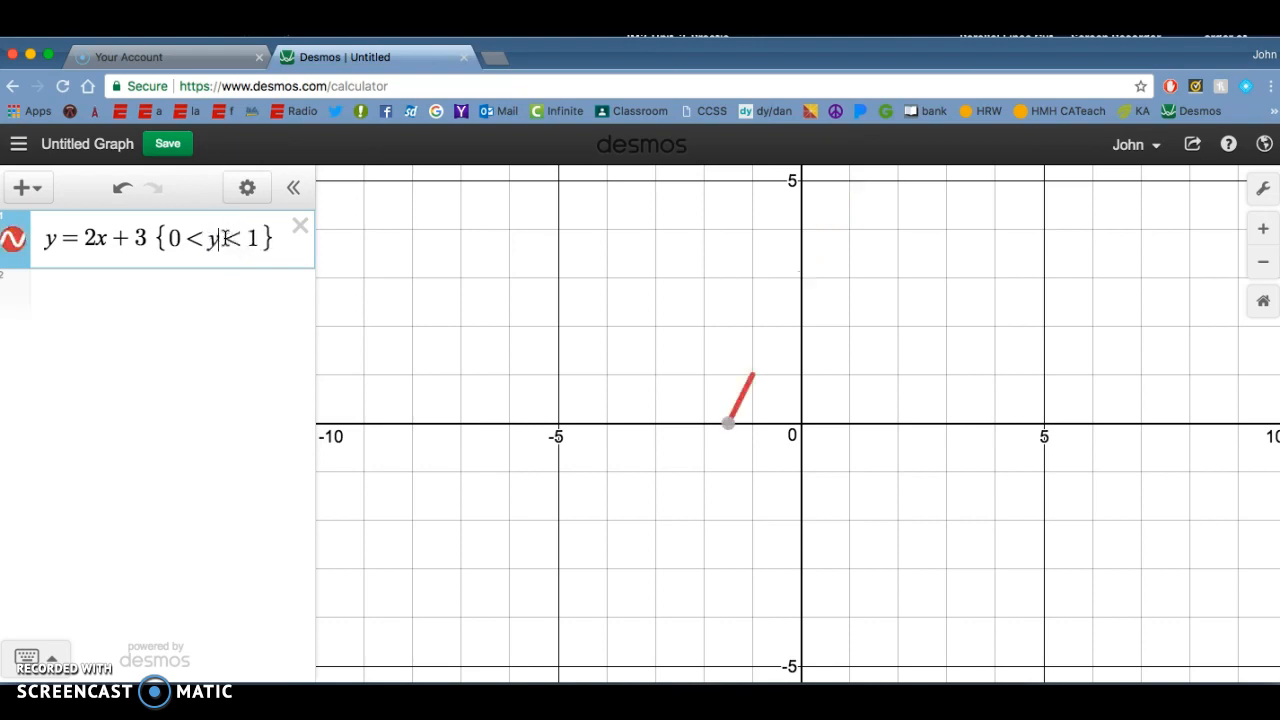
{"action": "left_click", "coordinate": [218, 237]}
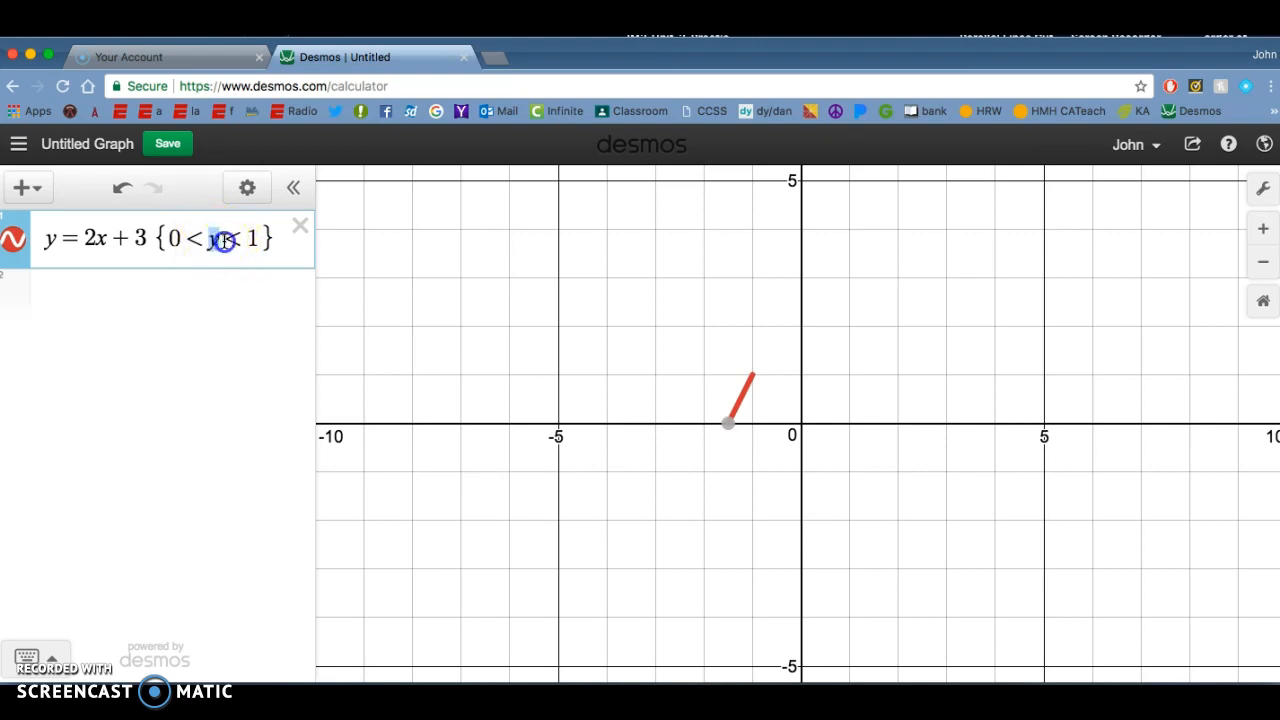
{"action": "left_click", "coordinate": [730, 424]}
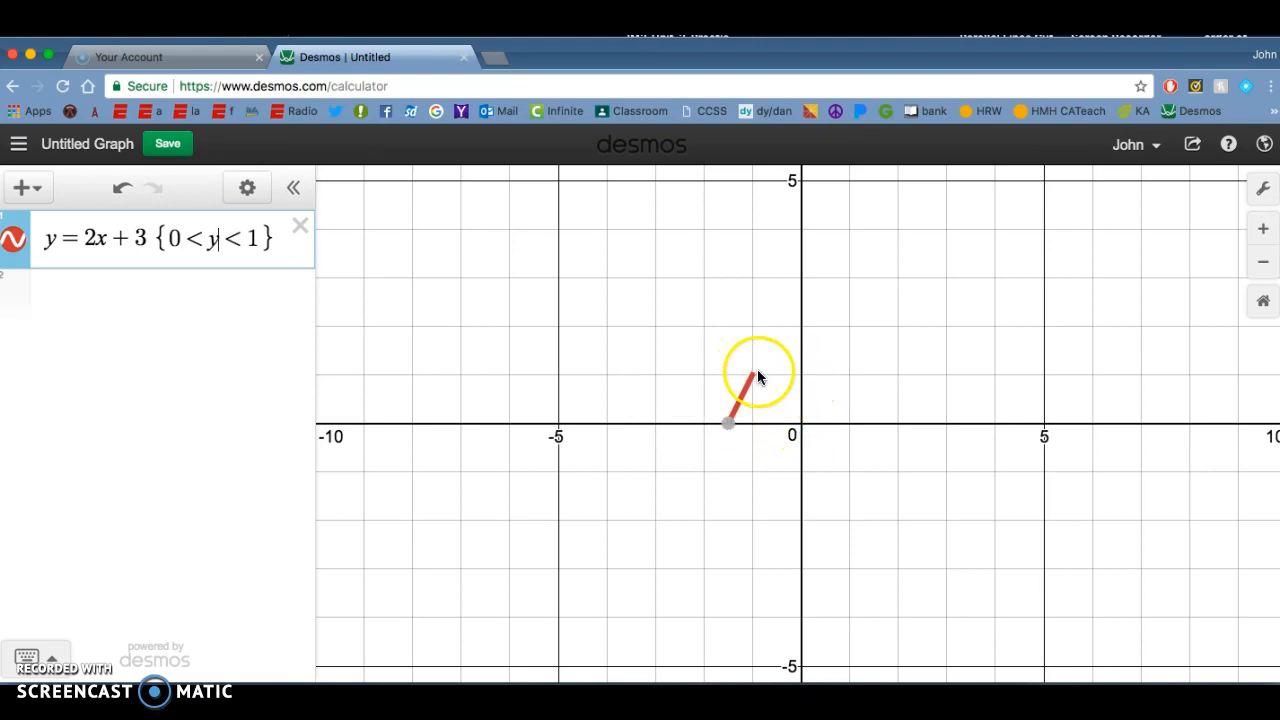
{"action": "left_click", "coordinate": [51, 659]}
{"action": "left_click", "coordinate": [52, 514]}
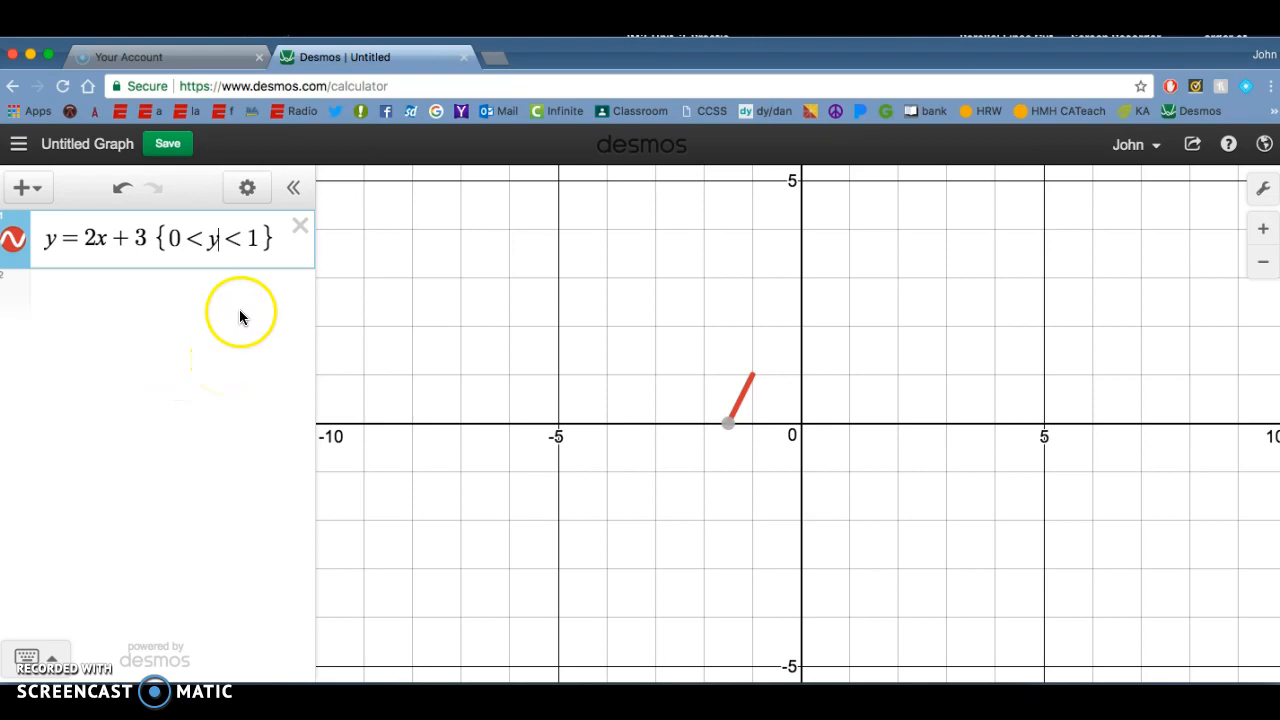
Step: Replace the restriction inside the braces with −5 < y < 3
{"action": "left_click", "coordinate": [263, 241]}
{"action": "key", "text": "BackSpace"}
{"action": "key", "text": "BackSpace"}
{"action": "key", "text": "BackSpace"}
{"action": "key", "text": "BackSpace"}
{"action": "key", "text": "BackSpace"}
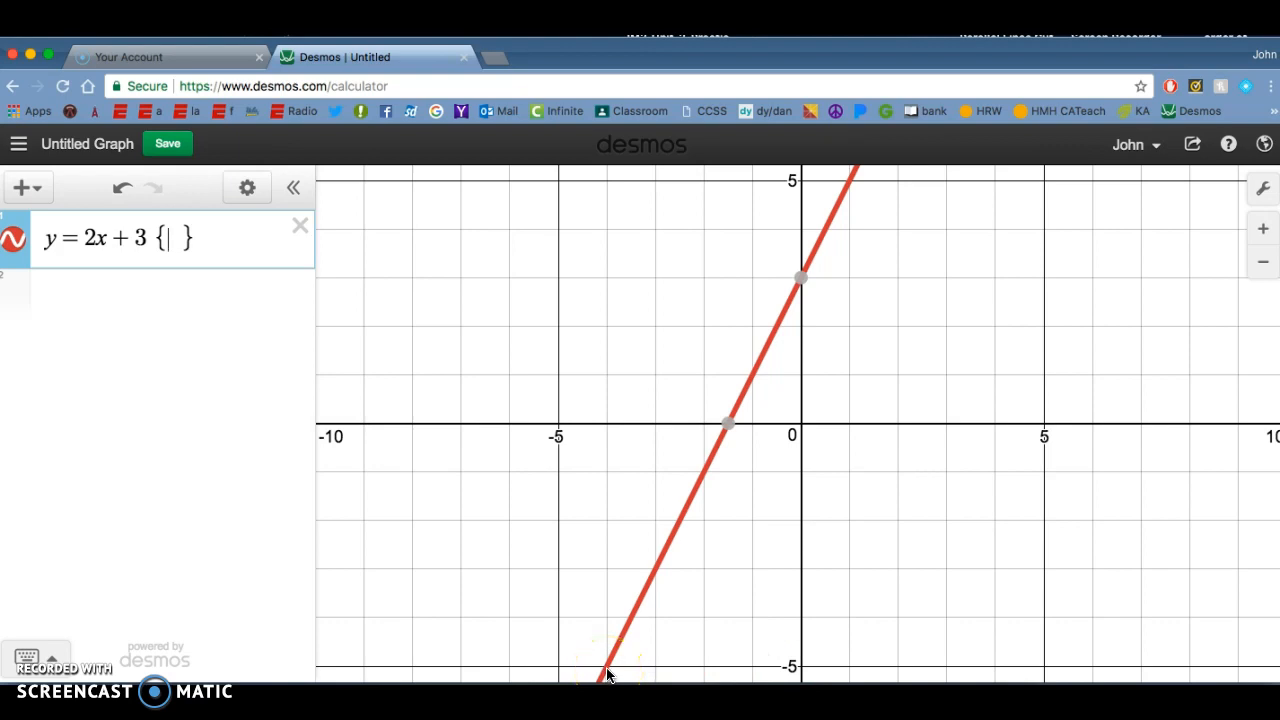
{"action": "mouse_move", "coordinate": [800, 284]}
{"action": "type", "text": "-5 "}
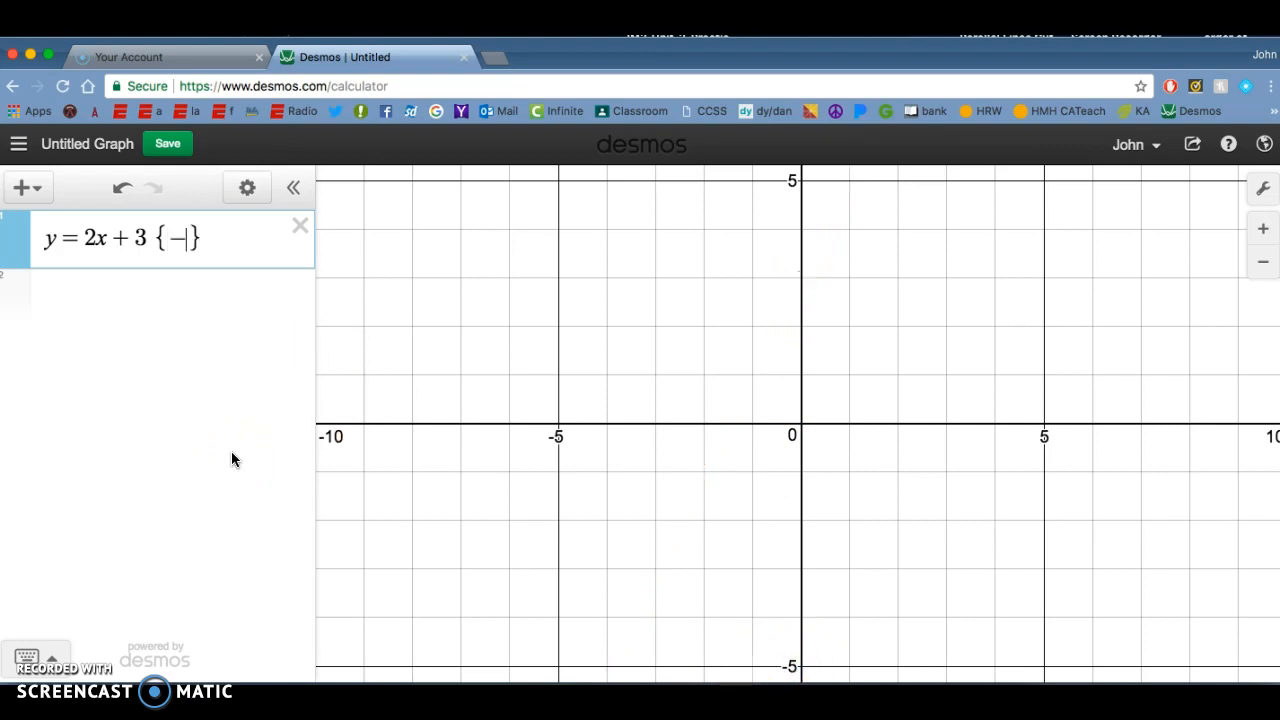
{"action": "type", "text": "< y "}
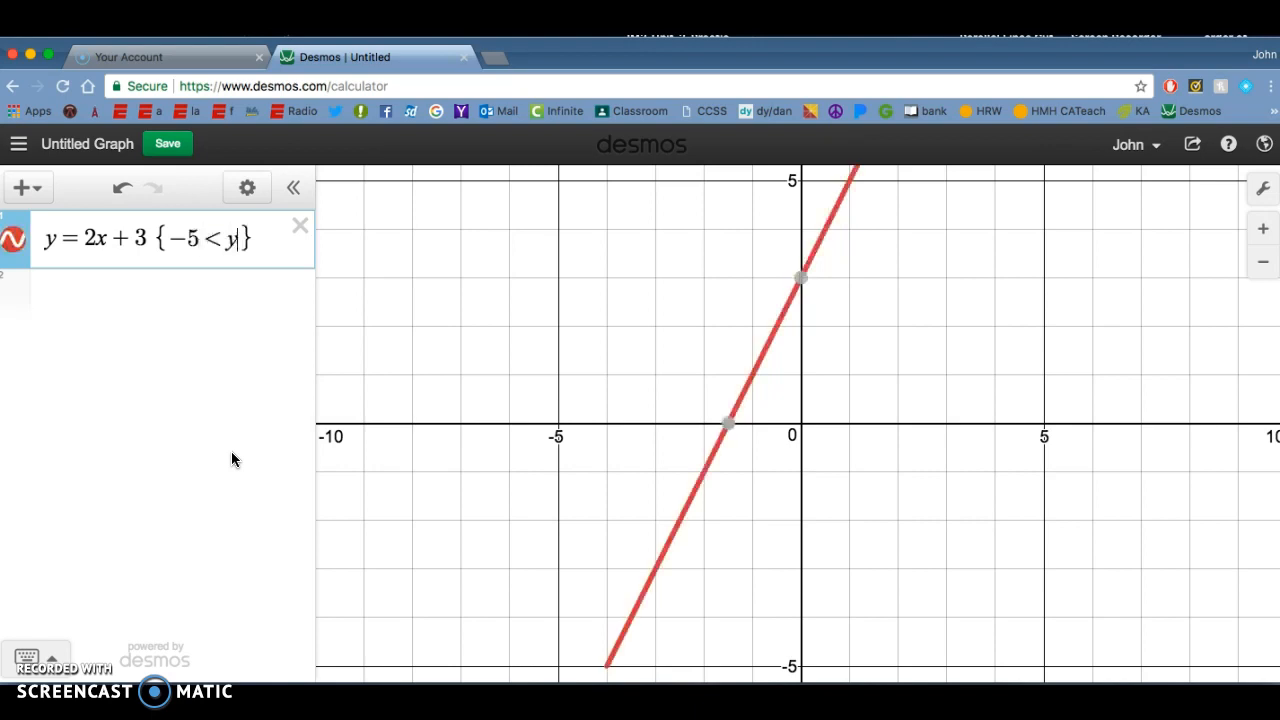
{"action": "type", "text": "< 3"}
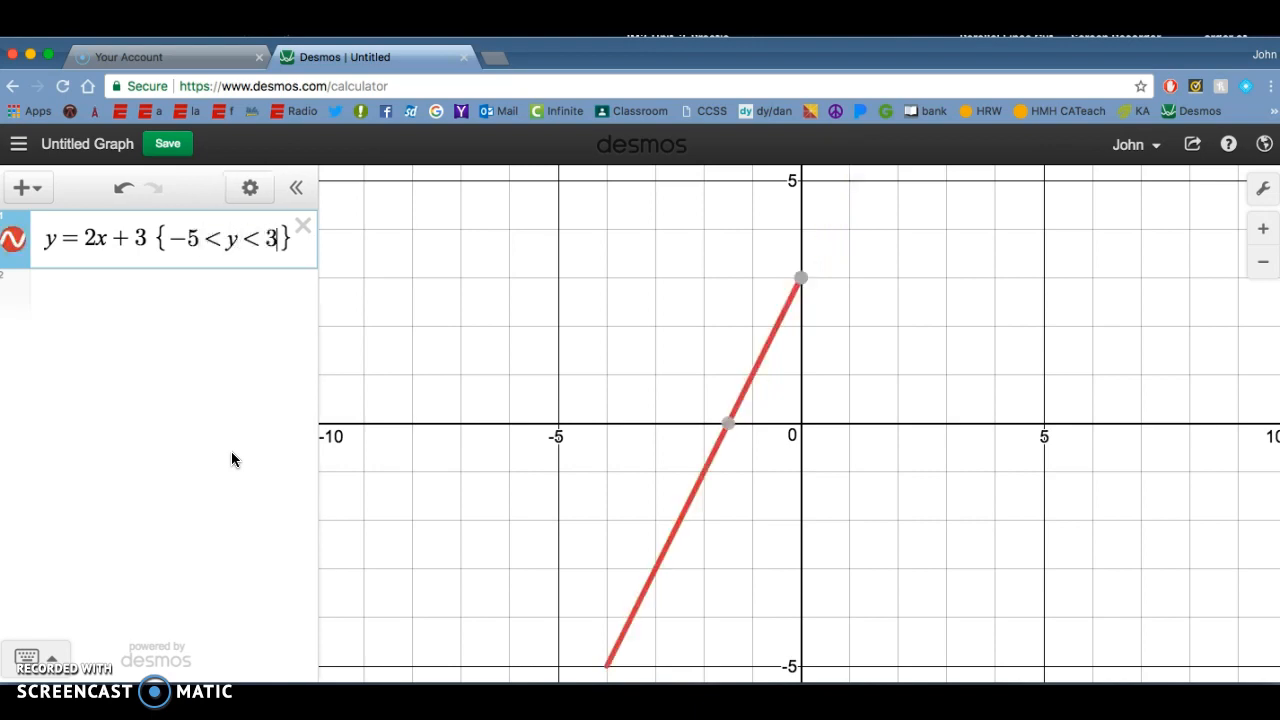